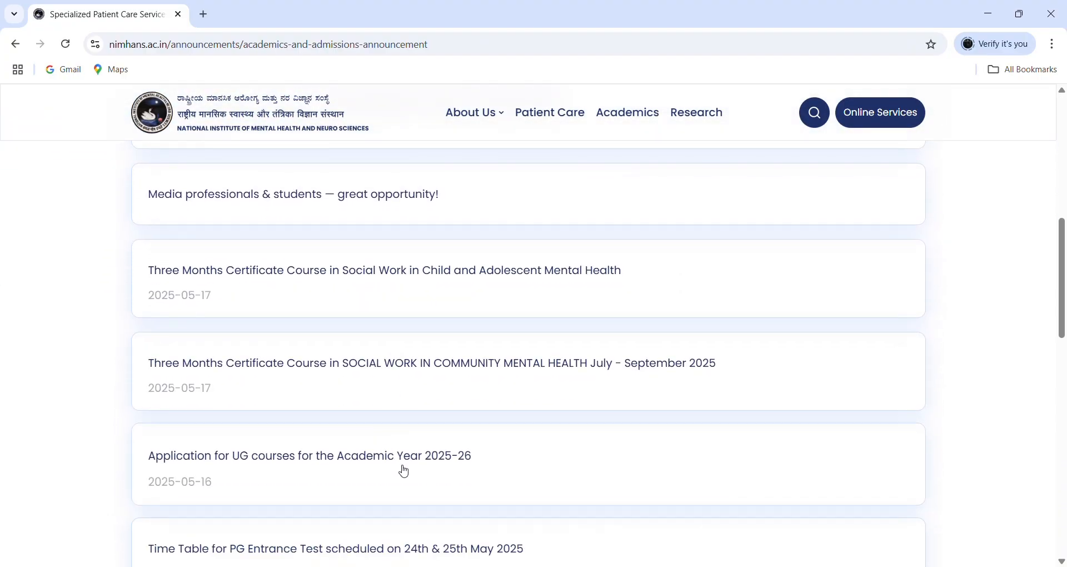
# Open the 'Application for UG courses 2025-26' announcement and its application link in a new tab.
pyautogui.click(392, 466)
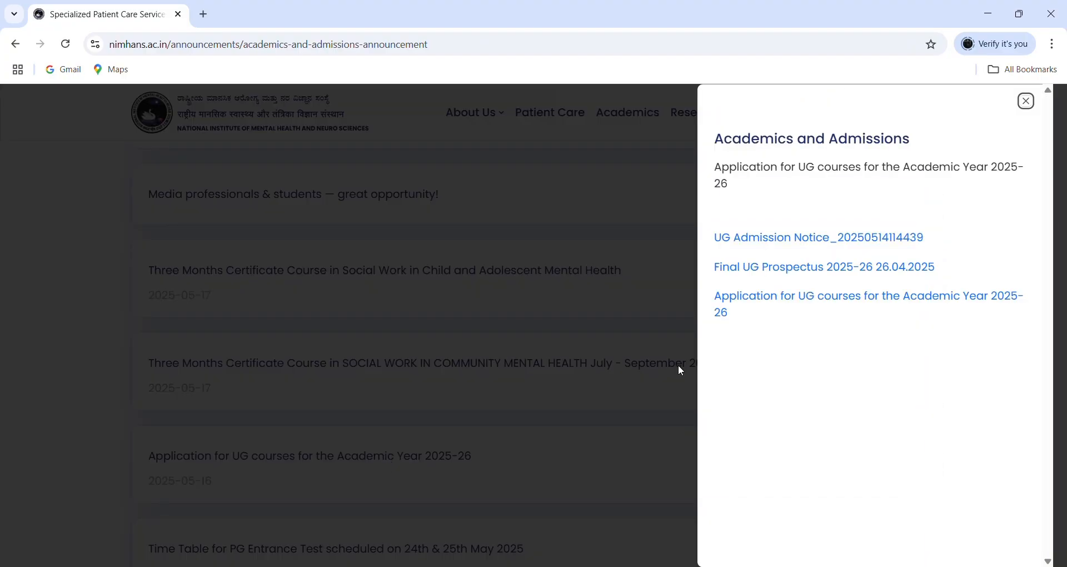
pyautogui.click(796, 303)
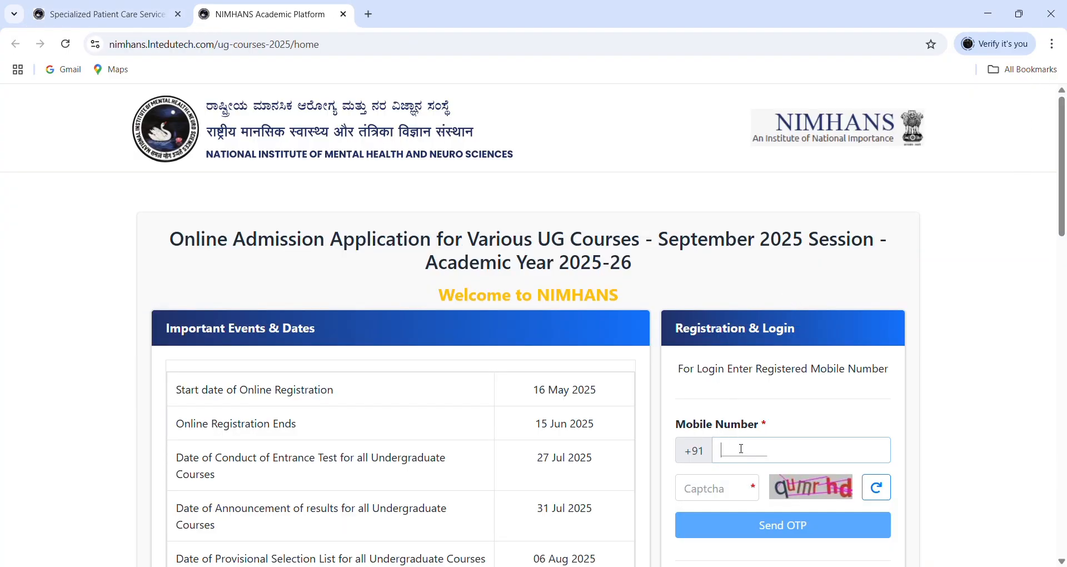
# Scroll down the UG admission home page and start a new applicant registration.
pyautogui.scroll(-1, 738, 447)
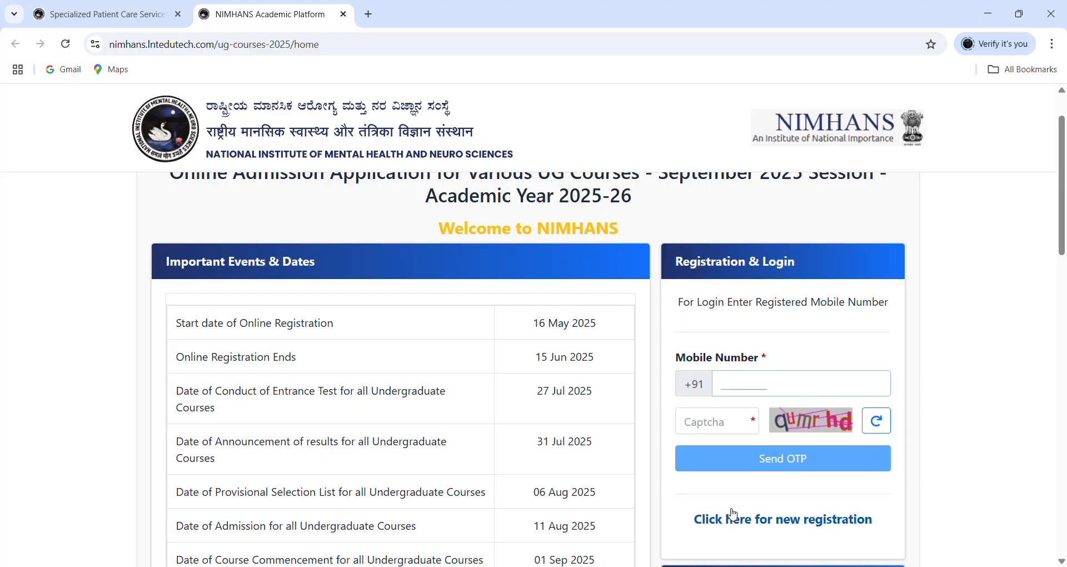
pyautogui.scroll(-1, 728, 512)
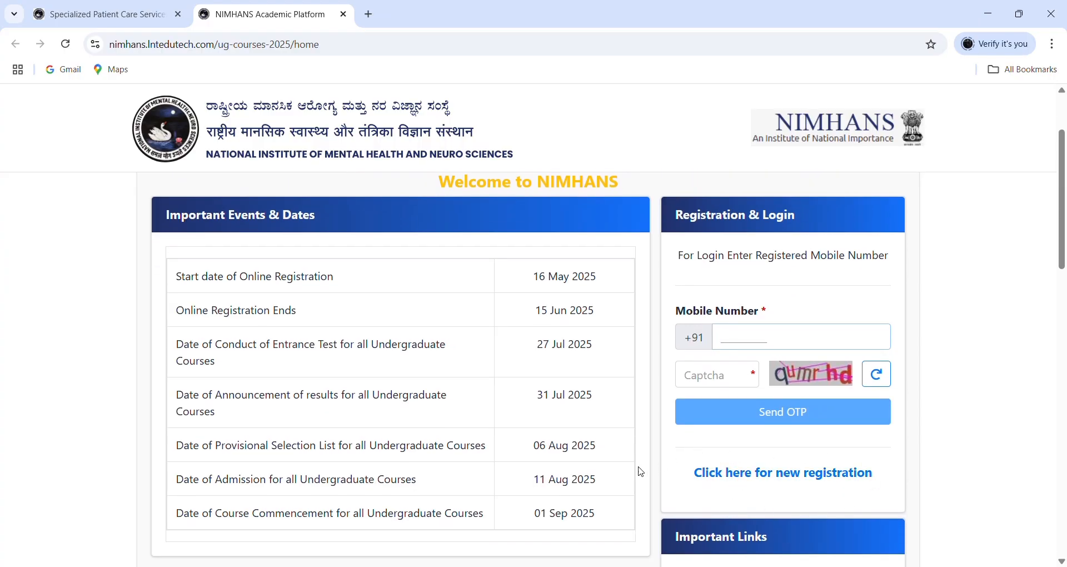
pyautogui.click(742, 475)
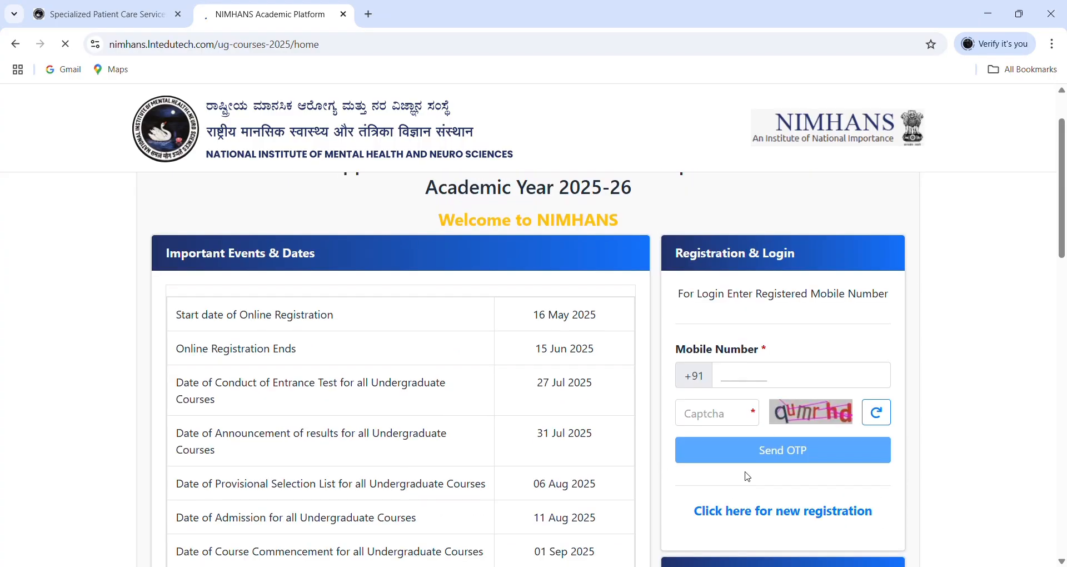
# Set title Ms., fill the applicant's first and last names, and choose gender Female.
pyautogui.click(519, 275)
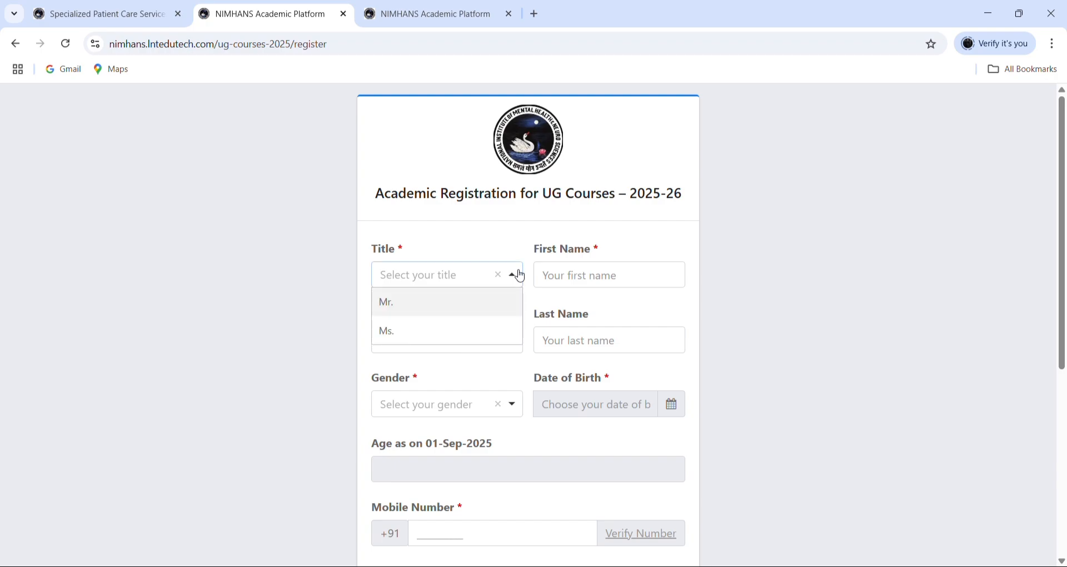
pyautogui.click(464, 332)
pyautogui.click(597, 279)
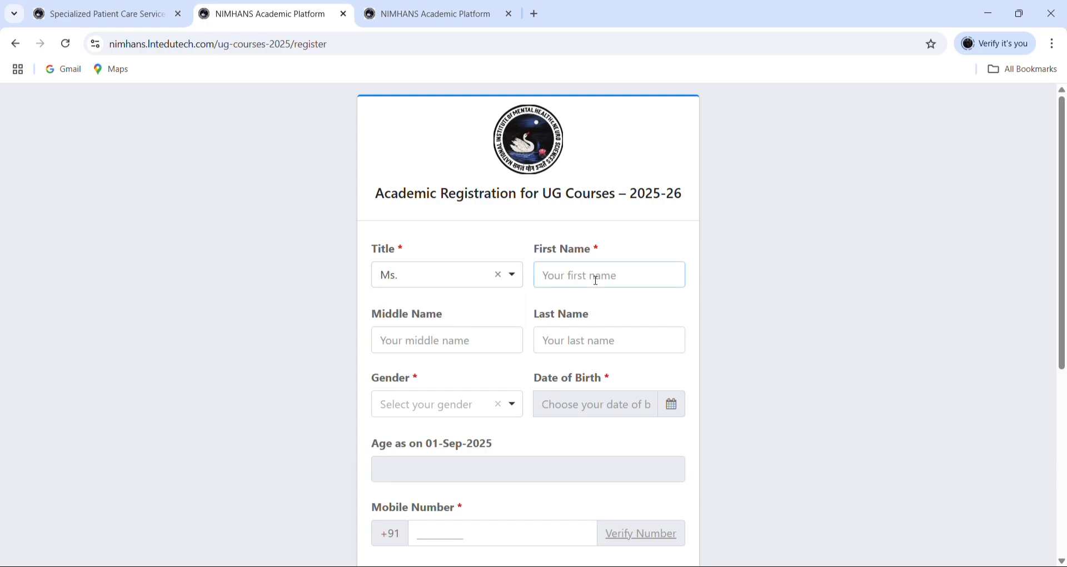
pyautogui.click(623, 337)
pyautogui.click(612, 341)
pyautogui.click(472, 405)
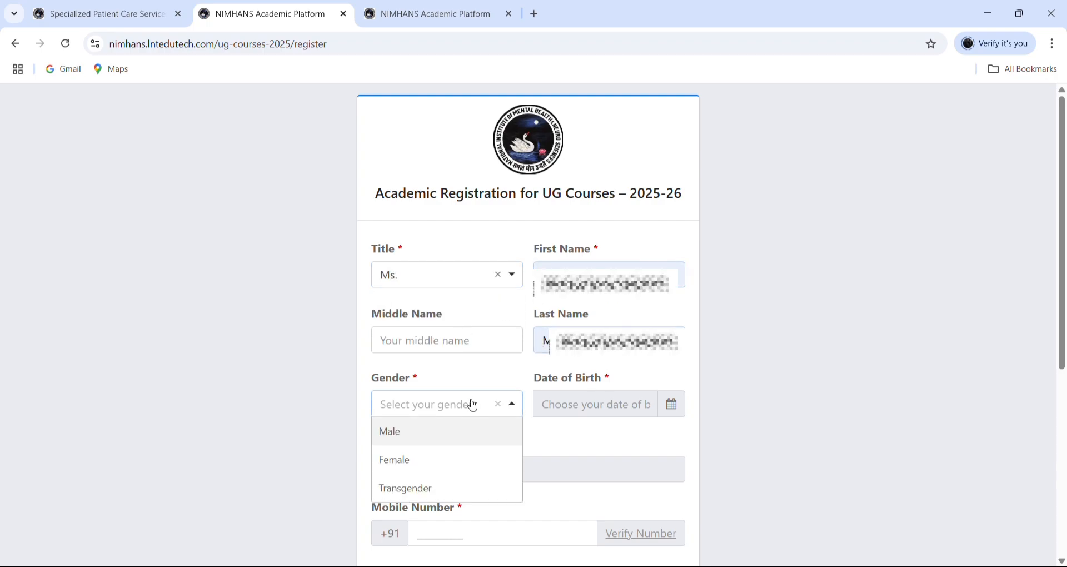
pyautogui.click(419, 469)
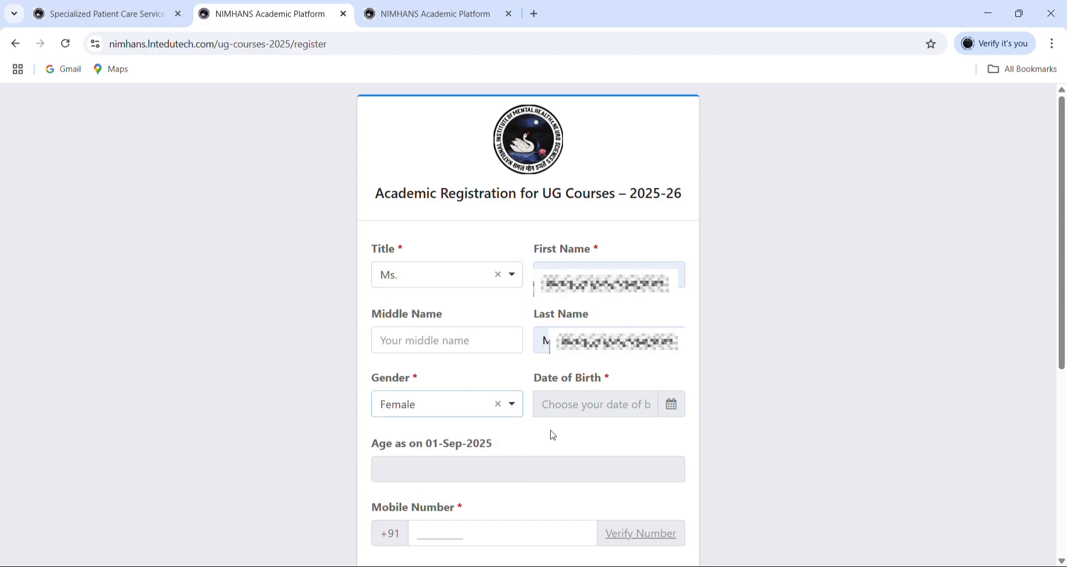
pyautogui.click(672, 410)
pyautogui.click(650, 202)
pyautogui.click(650, 202)
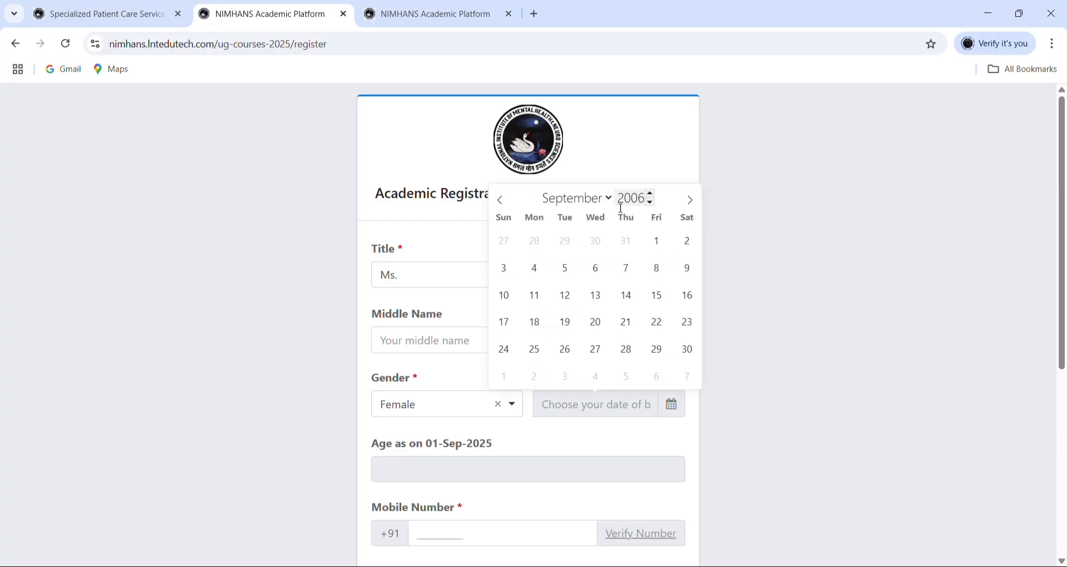
pyautogui.click(612, 204)
pyautogui.click(598, 217)
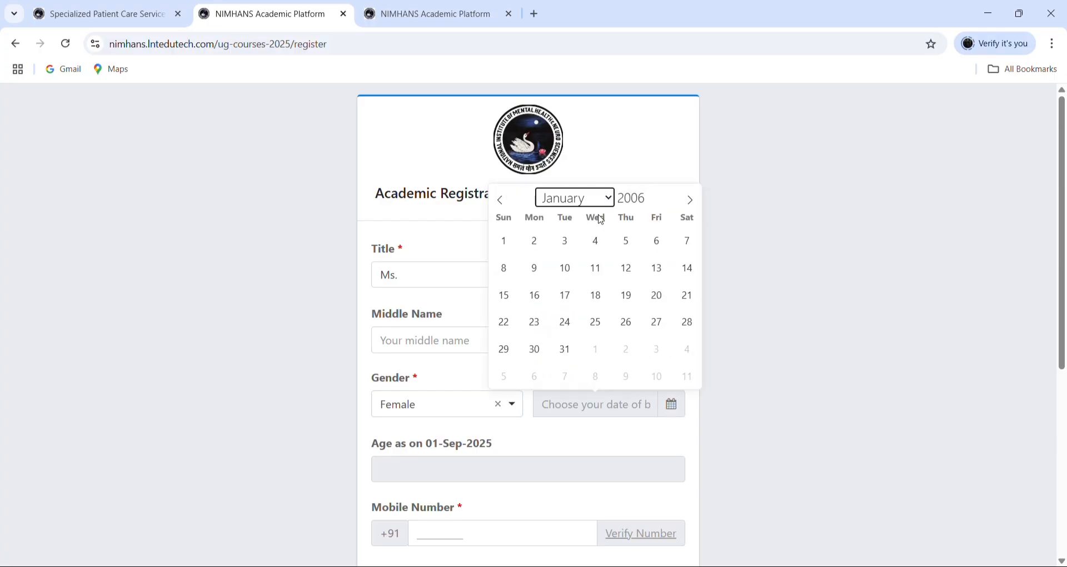
pyautogui.click(657, 241)
pyautogui.scroll(-3, 587, 435)
pyautogui.click(474, 301)
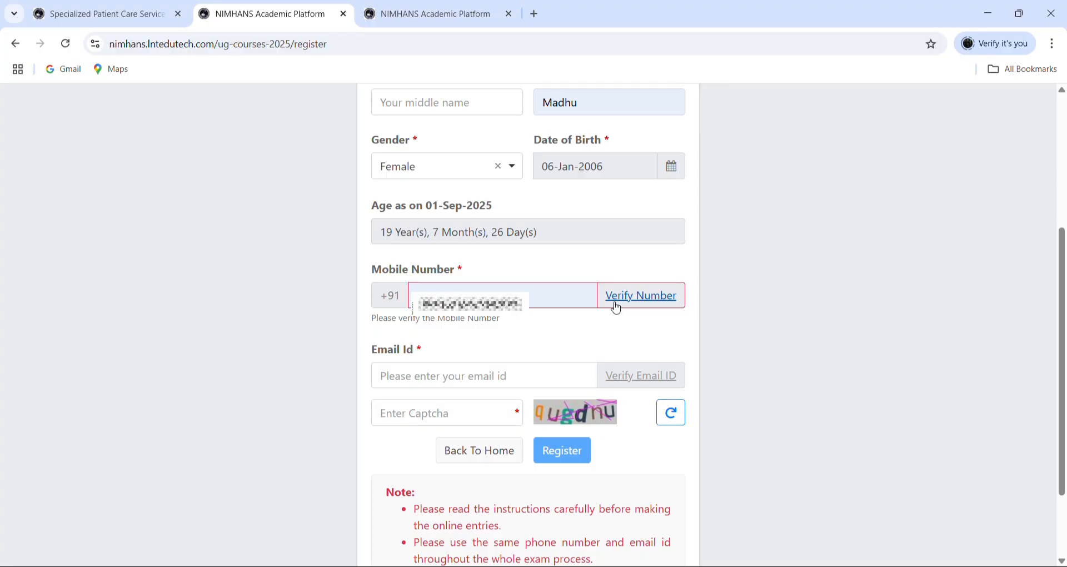
# Verify the mobile number with the one-time code sent to it.
pyautogui.click(656, 301)
pyautogui.click(392, 365)
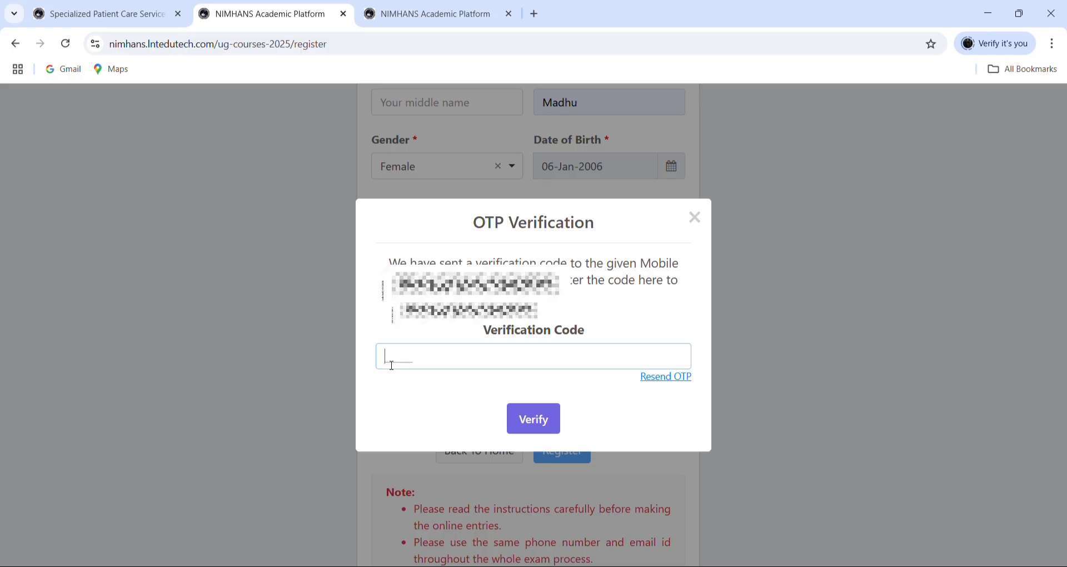
pyautogui.click(517, 414)
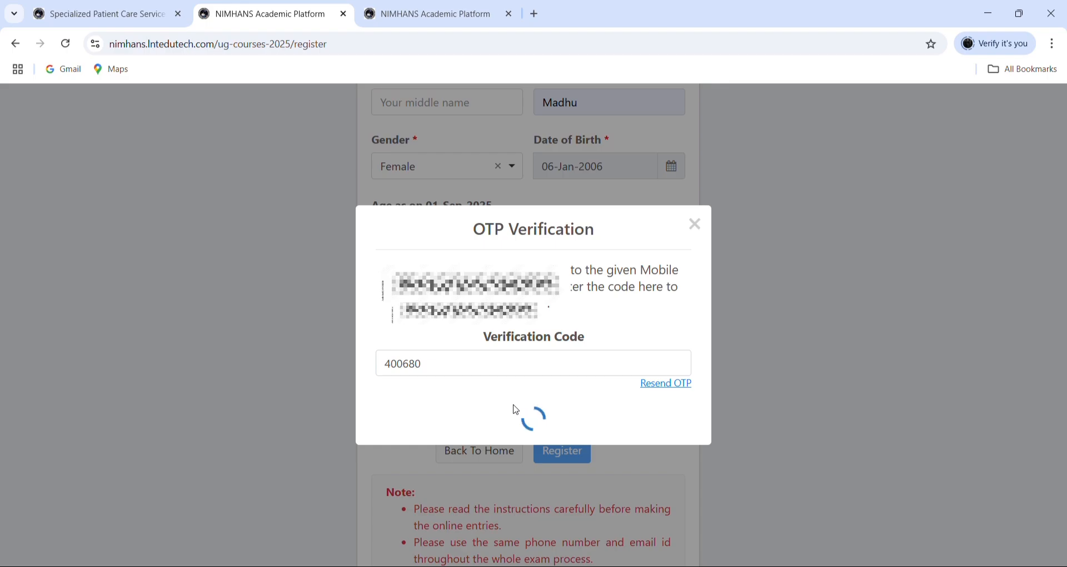
pyautogui.click(532, 411)
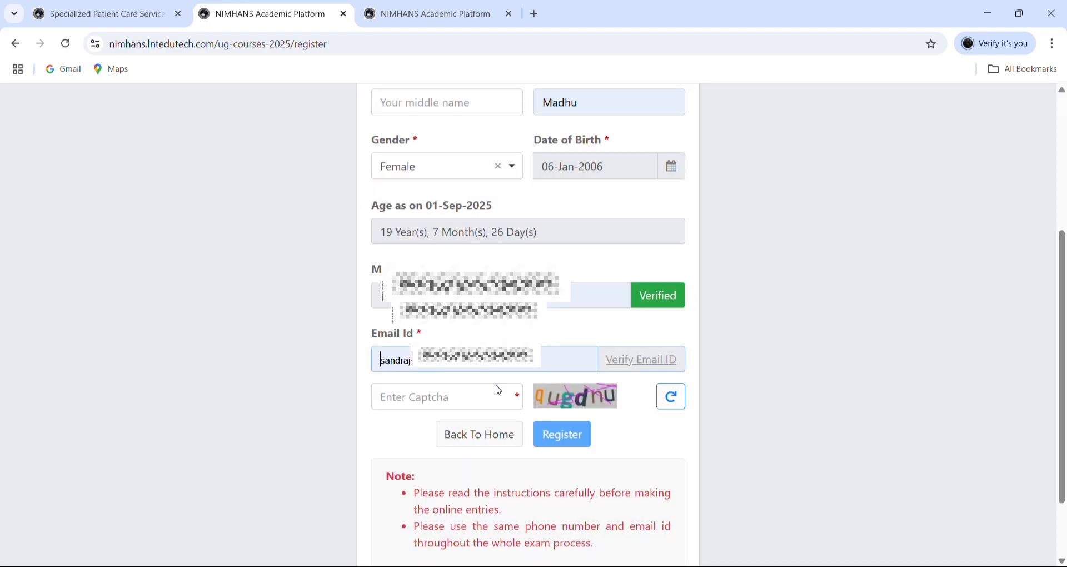
# Enter and verify the applicant's email with its code, fill the captcha, and register.
pyautogui.click(493, 414)
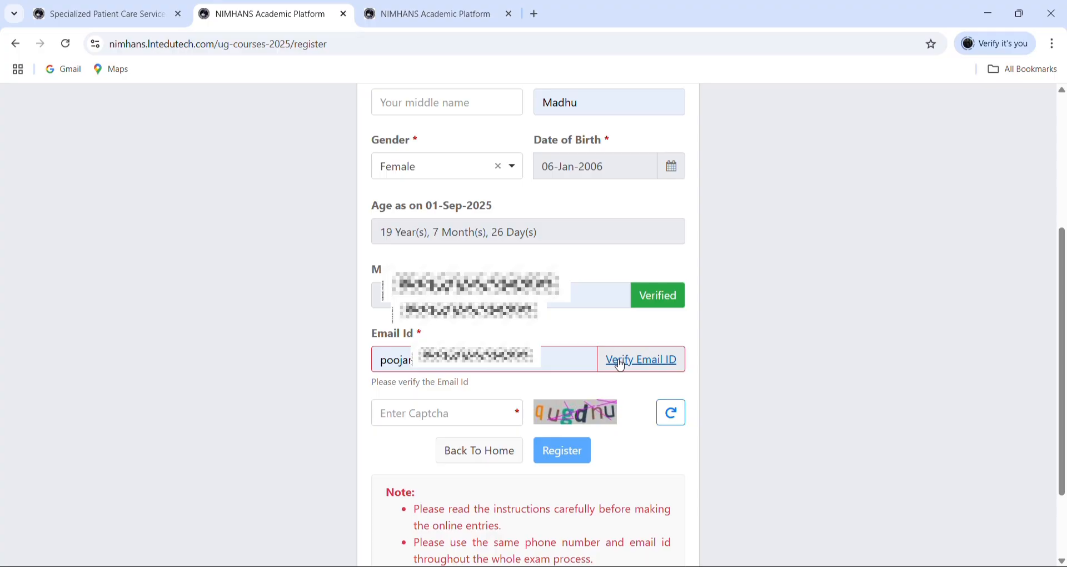
pyautogui.click(620, 365)
pyautogui.click(414, 367)
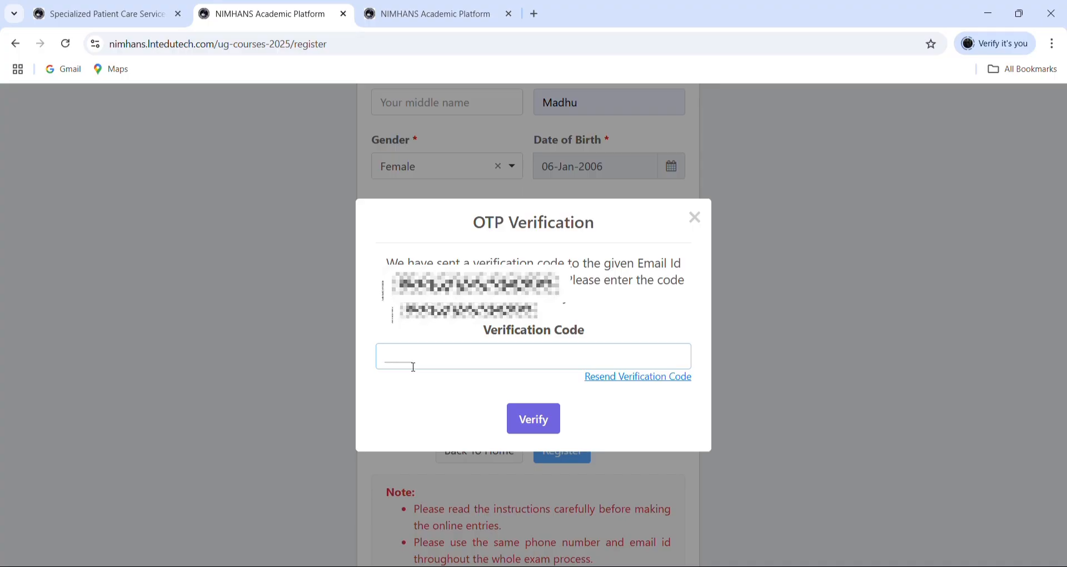
pyautogui.click(532, 418)
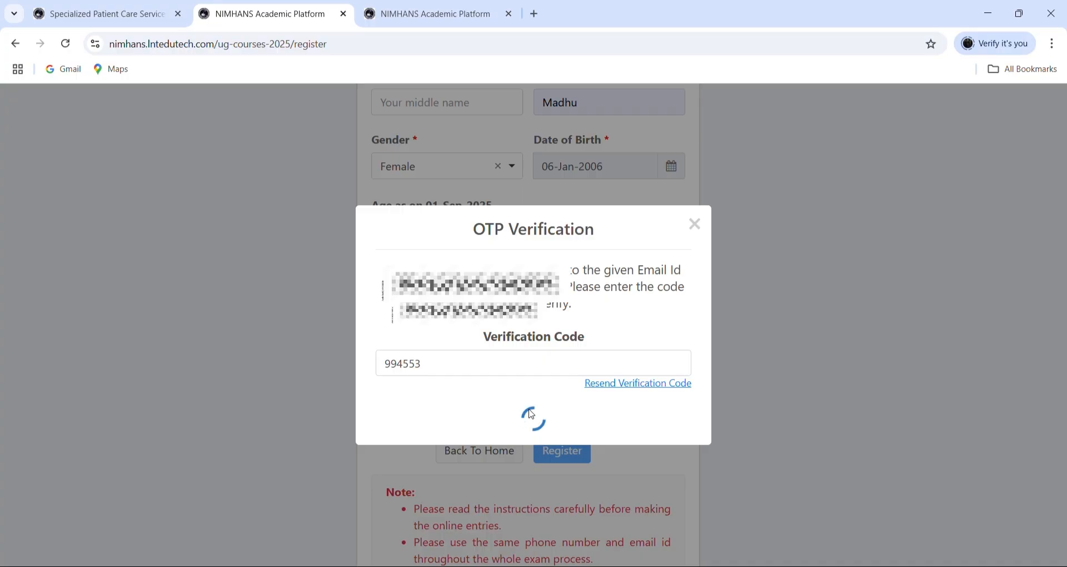
pyautogui.click(534, 412)
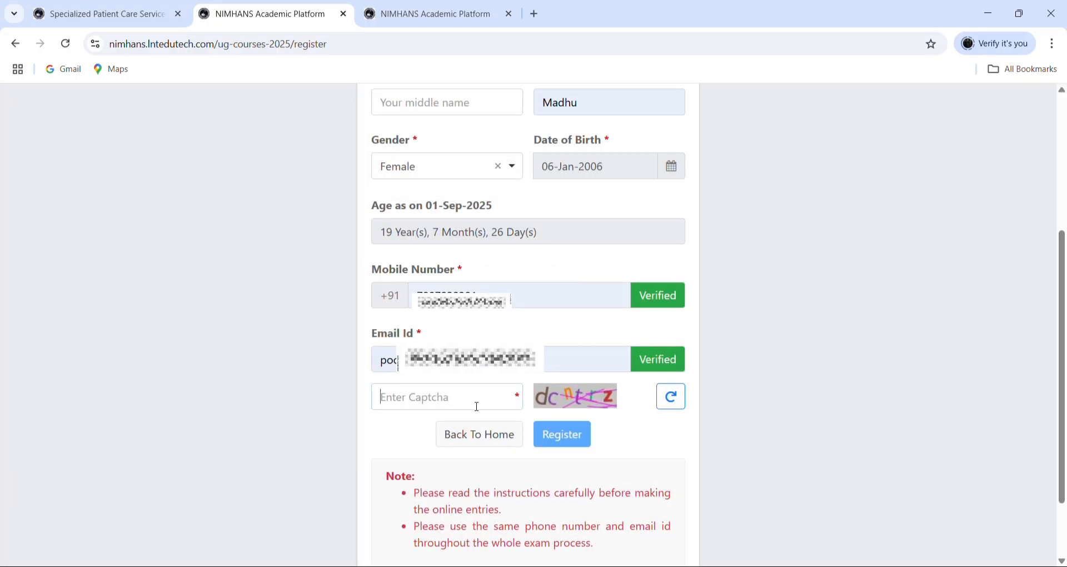
pyautogui.write('dcntr')
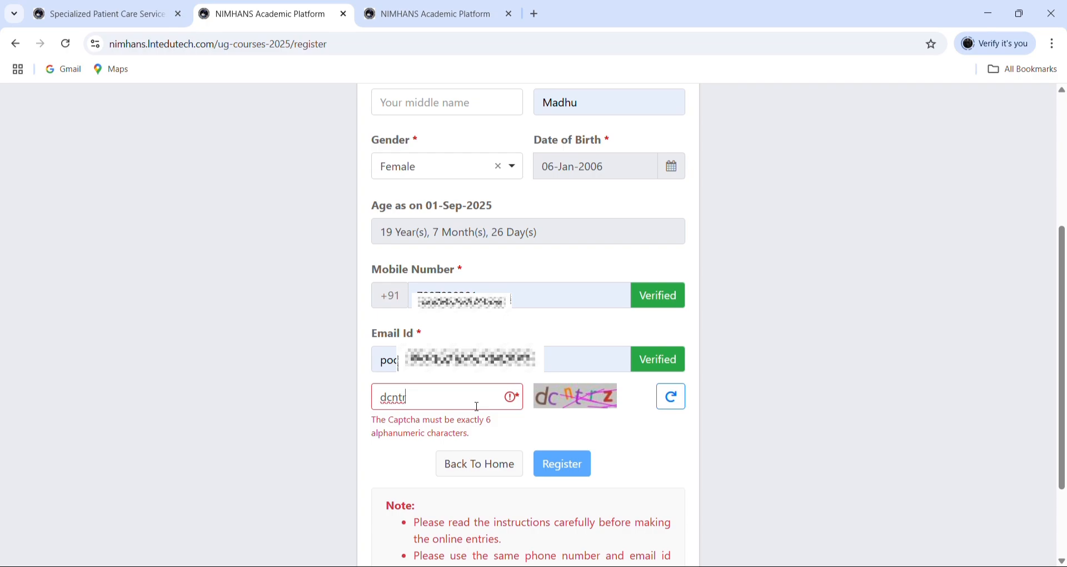
pyautogui.write('z')
pyautogui.click(556, 442)
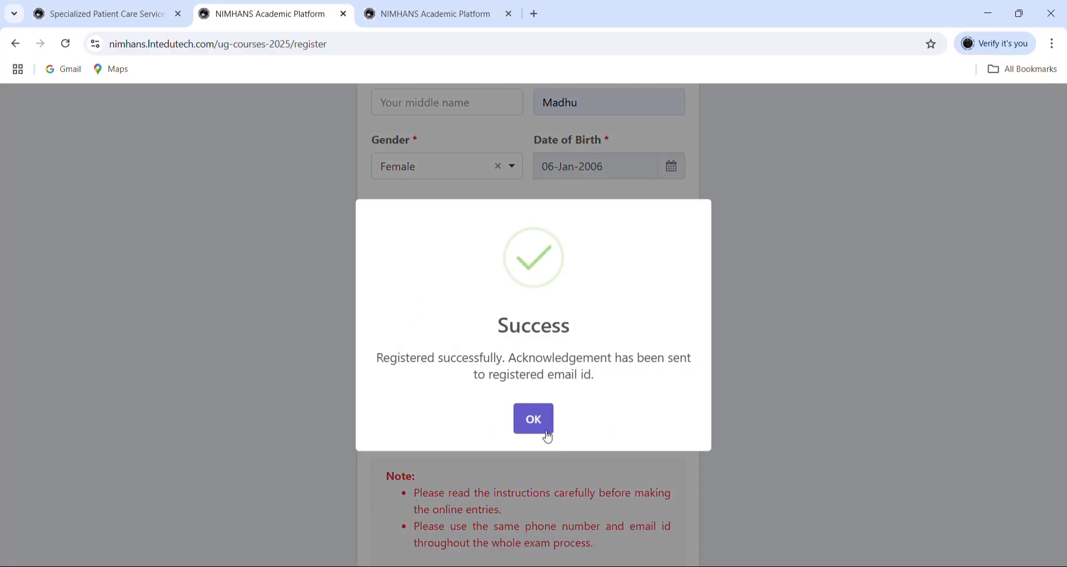
# Log in with the registered mobile number, captcha and one-time code to open the application form.
pyautogui.click(543, 431)
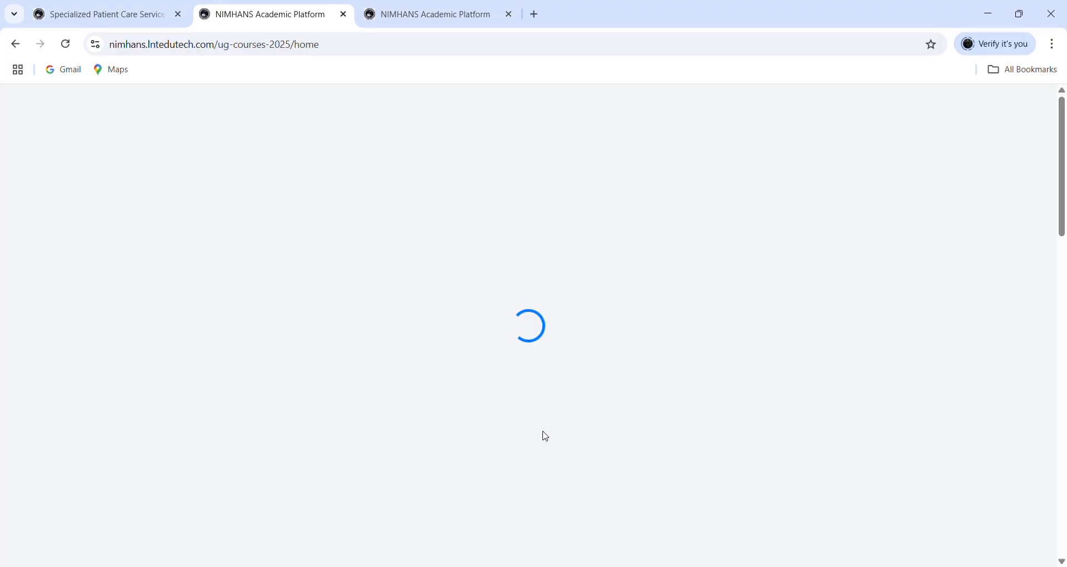
pyautogui.scroll(-4, 546, 438)
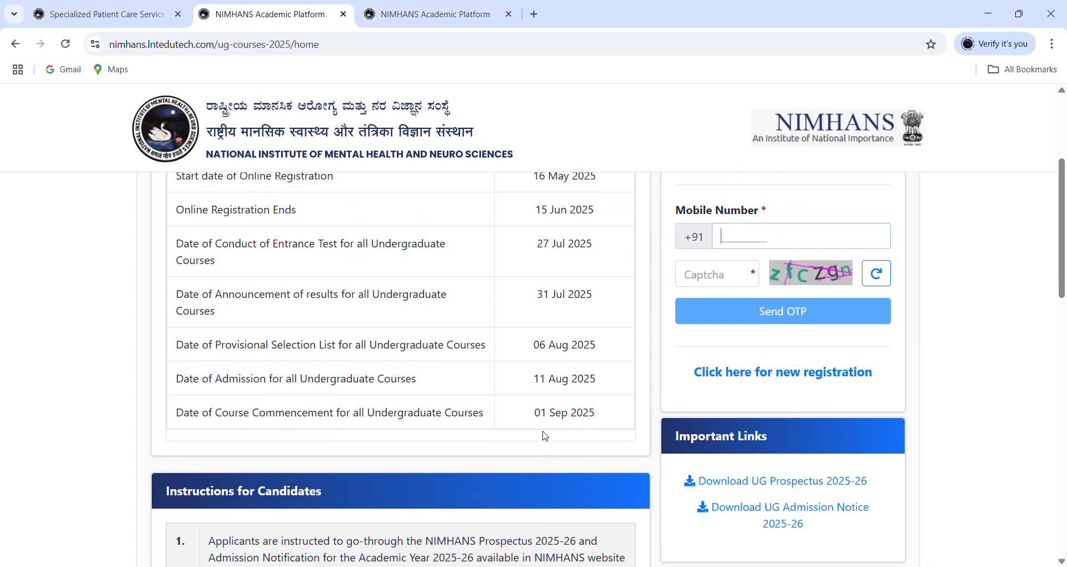
pyautogui.scroll(2, 547, 437)
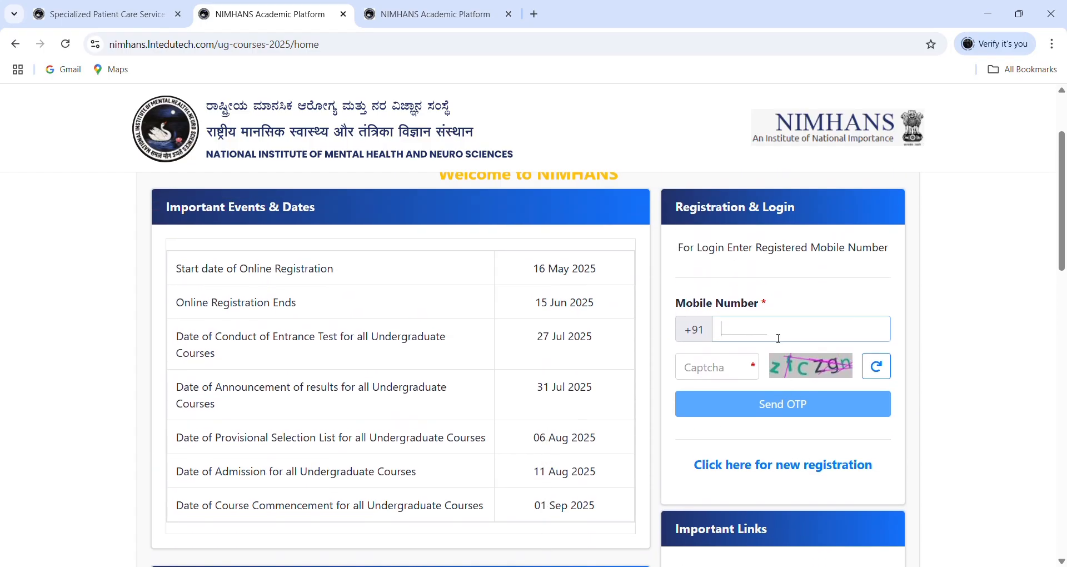
pyautogui.write('790')
pyautogui.press('BackSpace')
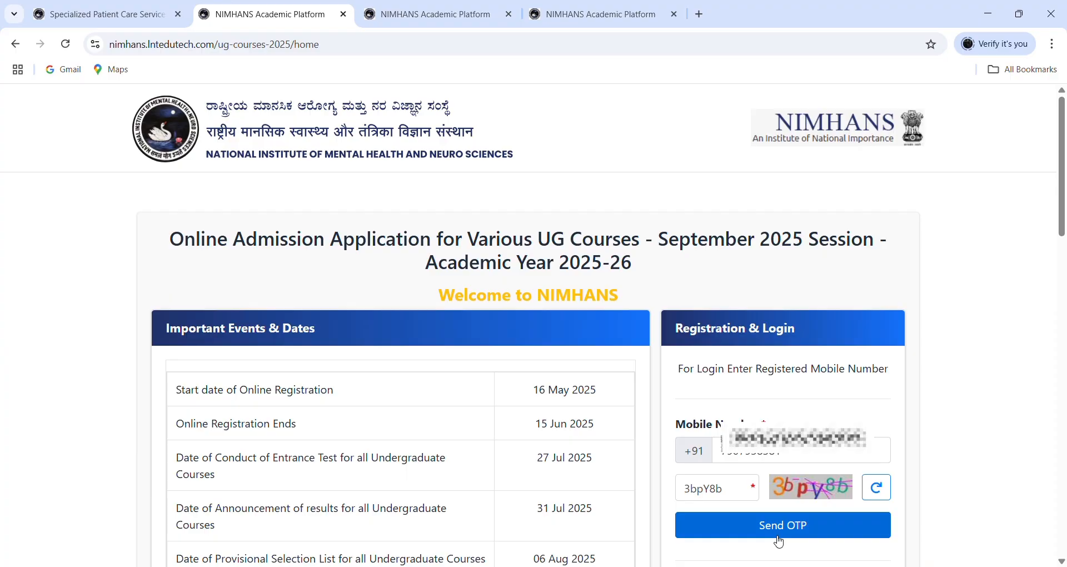
pyautogui.click(779, 525)
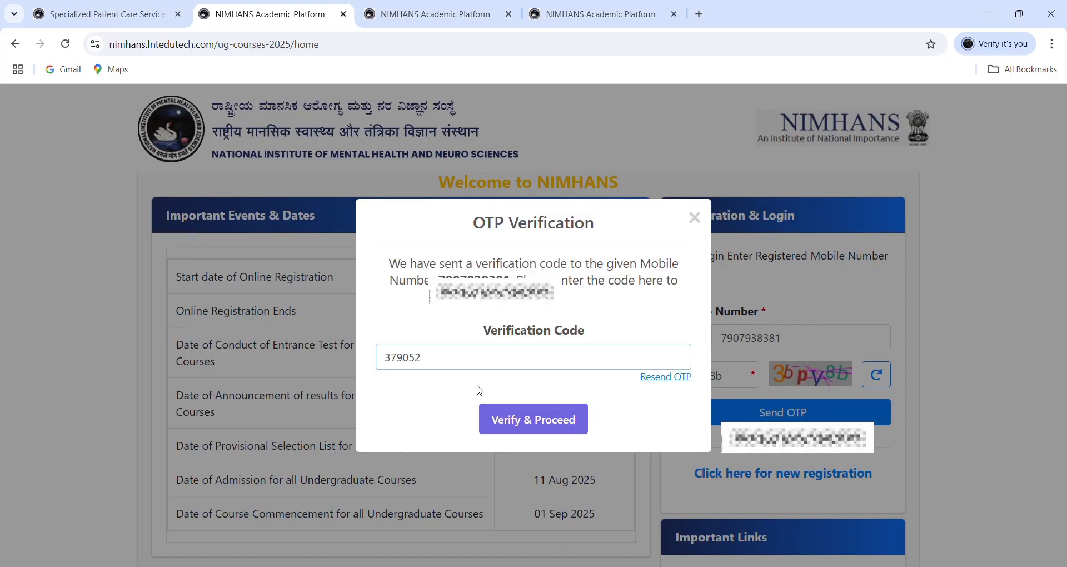
pyautogui.click(492, 421)
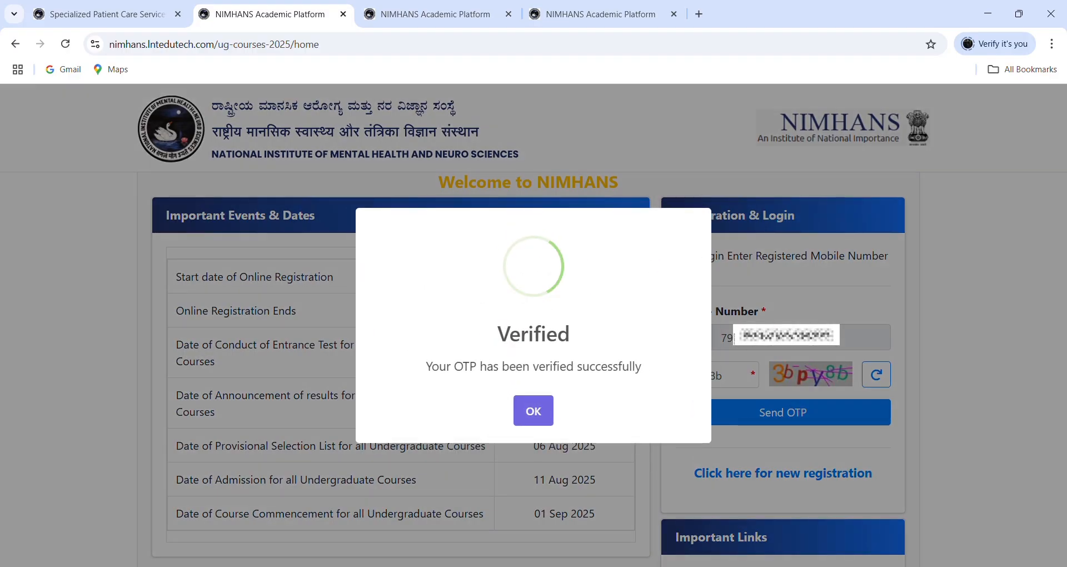
pyautogui.click(539, 420)
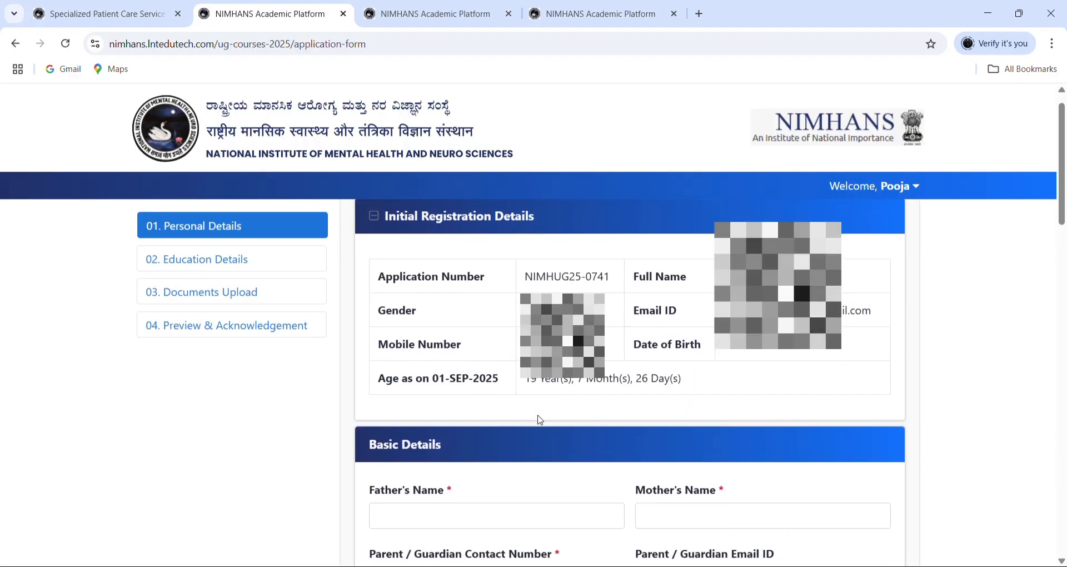
# Enter the father's and mother's names, the parent's contact number and email.
pyautogui.scroll(-1, 539, 420)
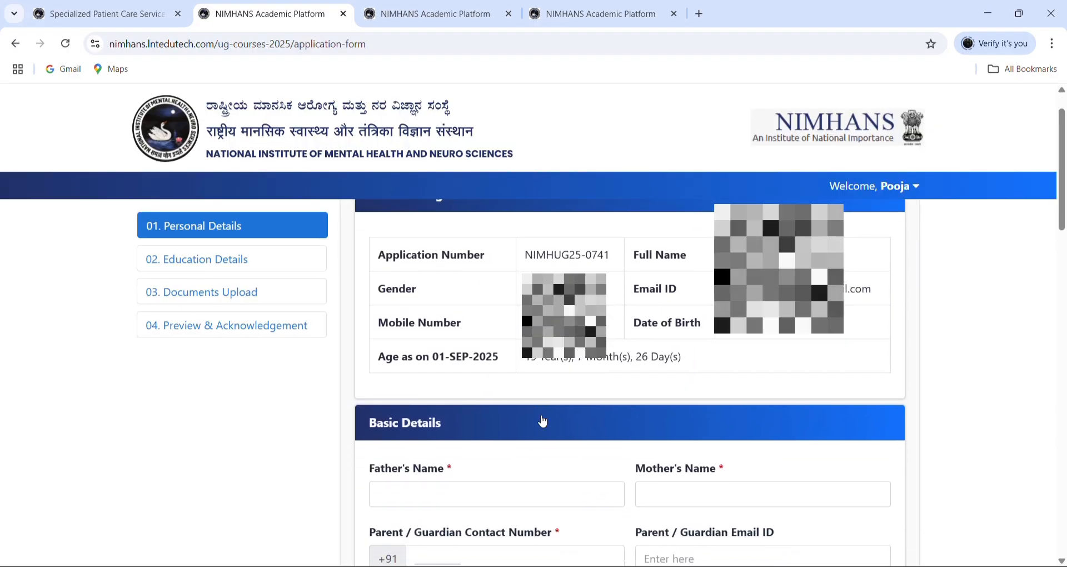
pyautogui.scroll(-3, 543, 421)
pyautogui.click(480, 360)
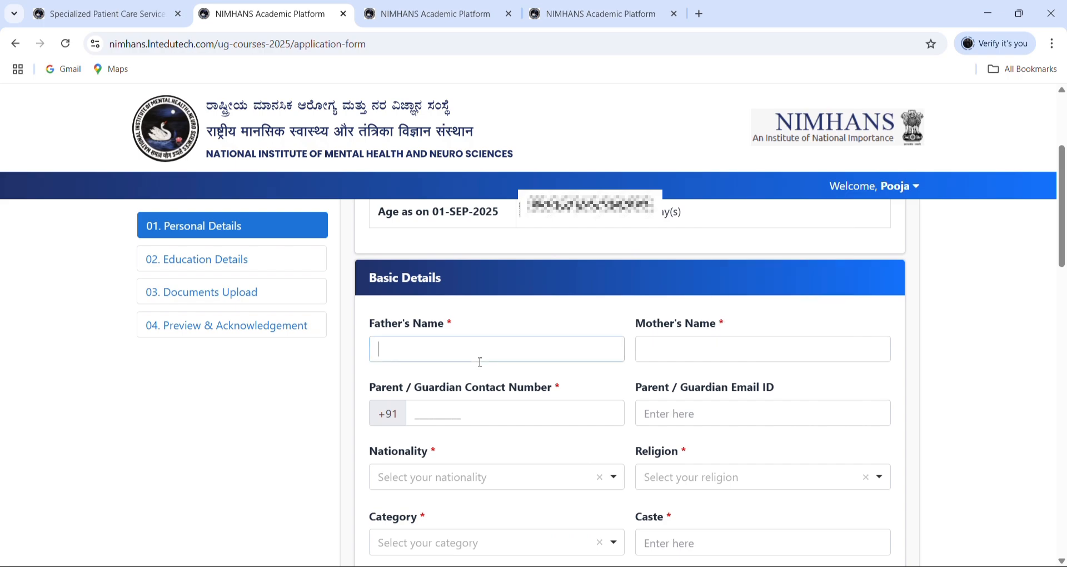
pyautogui.write('MAD')
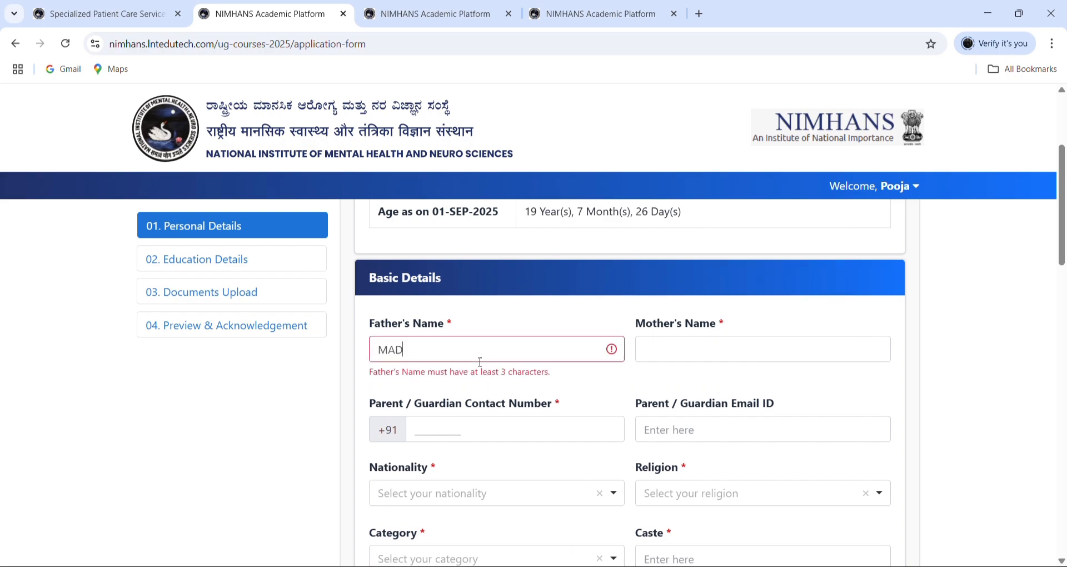
pyautogui.write('HU M.S')
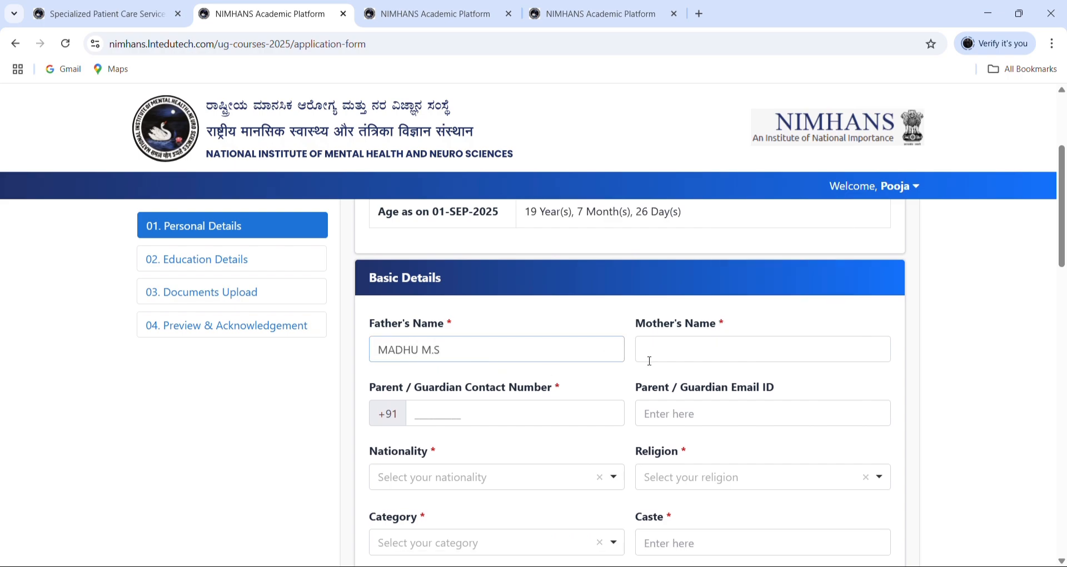
pyautogui.click(649, 360)
pyautogui.write('ANITHA')
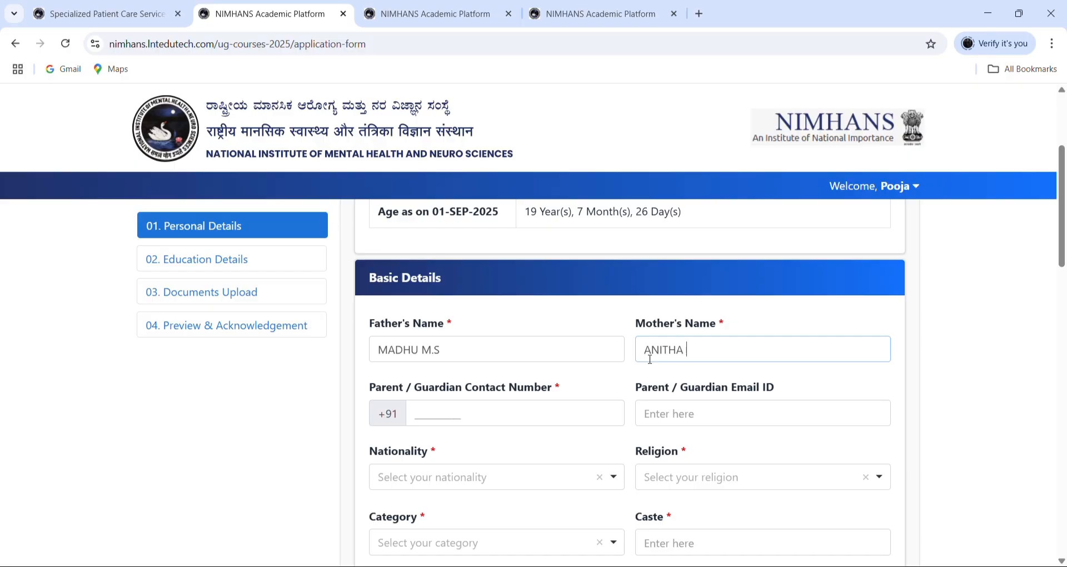
pyautogui.write(' P.A')
pyautogui.click(456, 421)
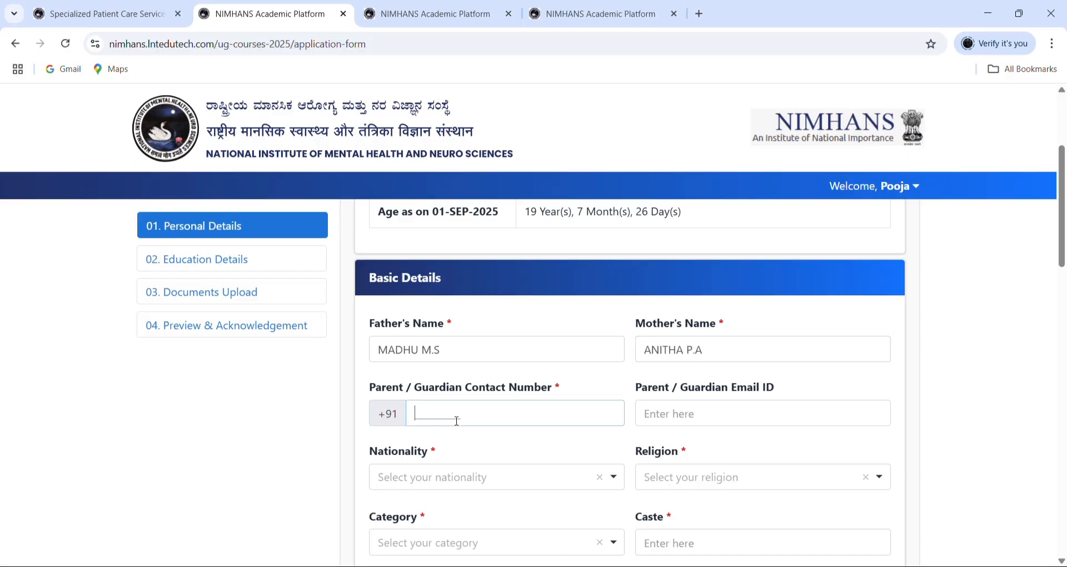
pyautogui.write('75')
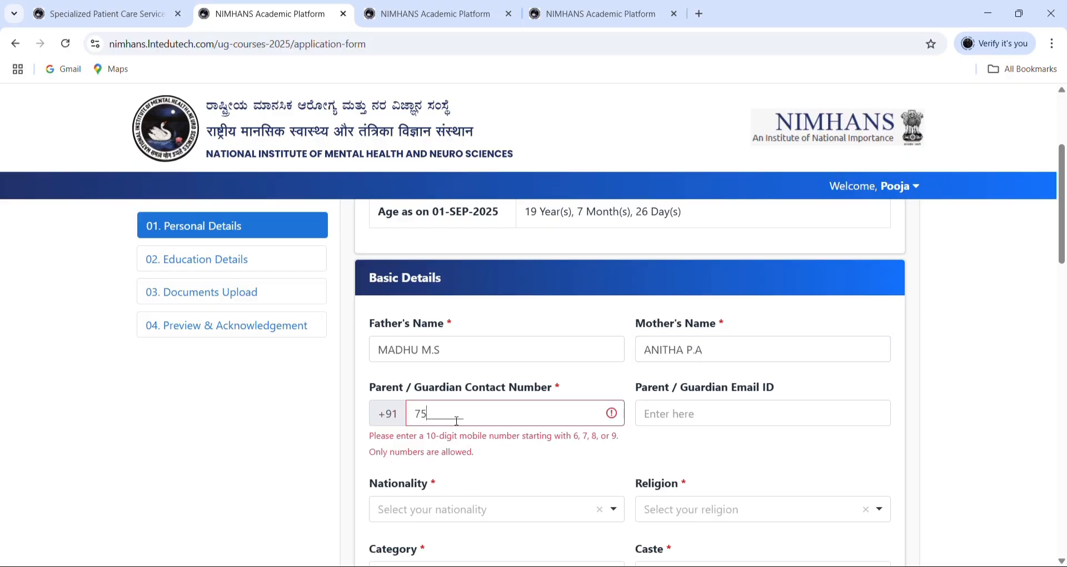
pyautogui.write('a')
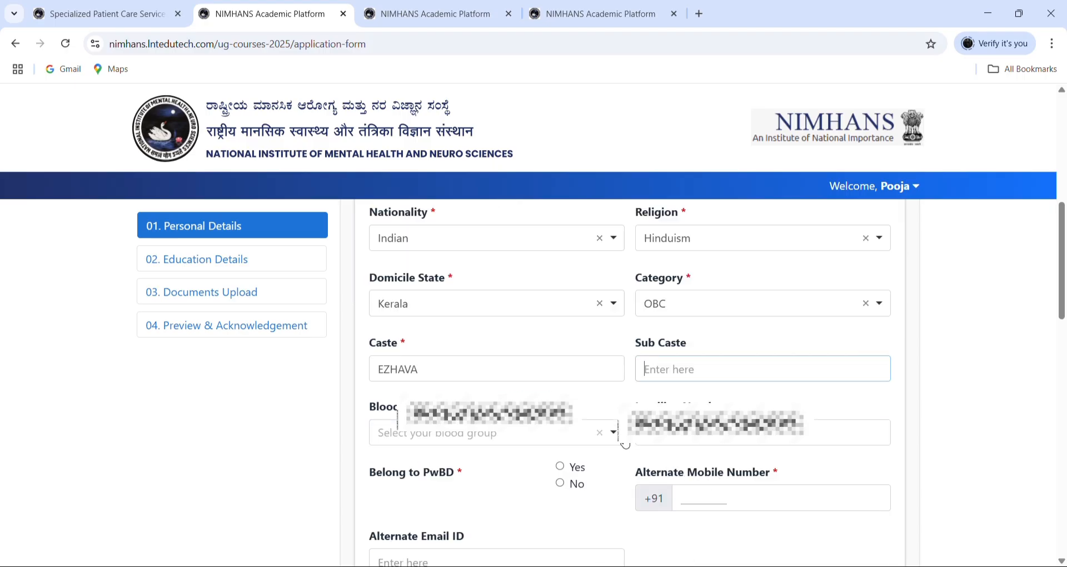
# Choose blood group AB+, answer No for PwBD, and fill the alternate mobile number.
pyautogui.click(613, 432)
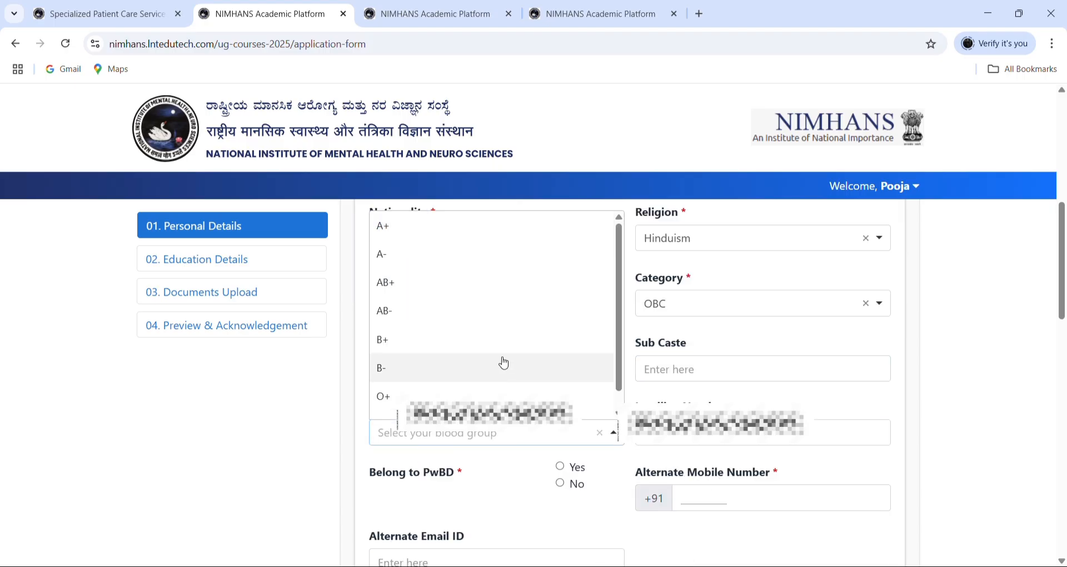
pyautogui.click(478, 294)
pyautogui.scroll(-1, 555, 400)
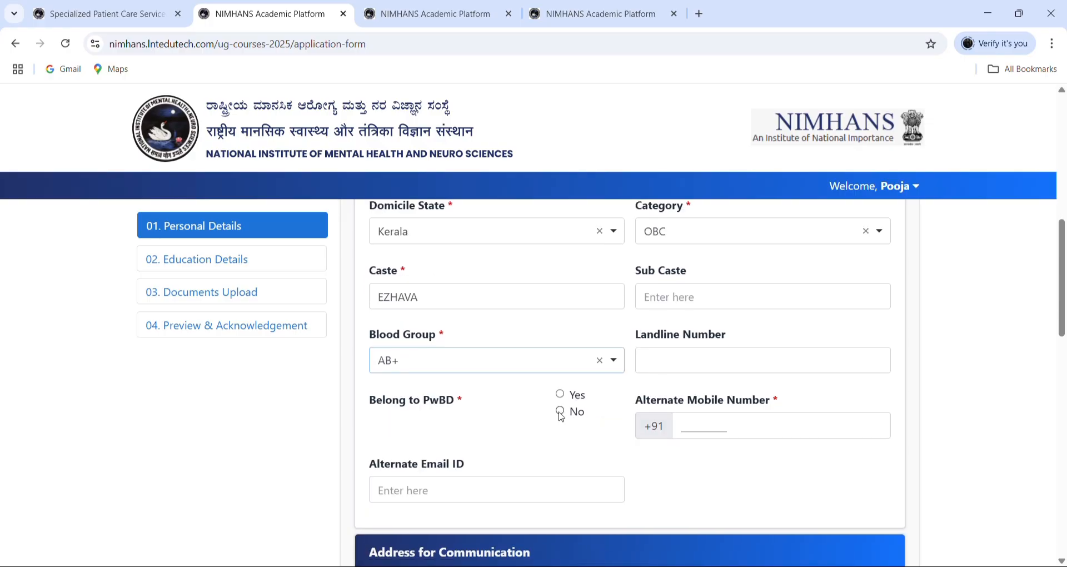
pyautogui.click(560, 410)
pyautogui.click(703, 424)
pyautogui.write('7')
pyautogui.press('BackSpace')
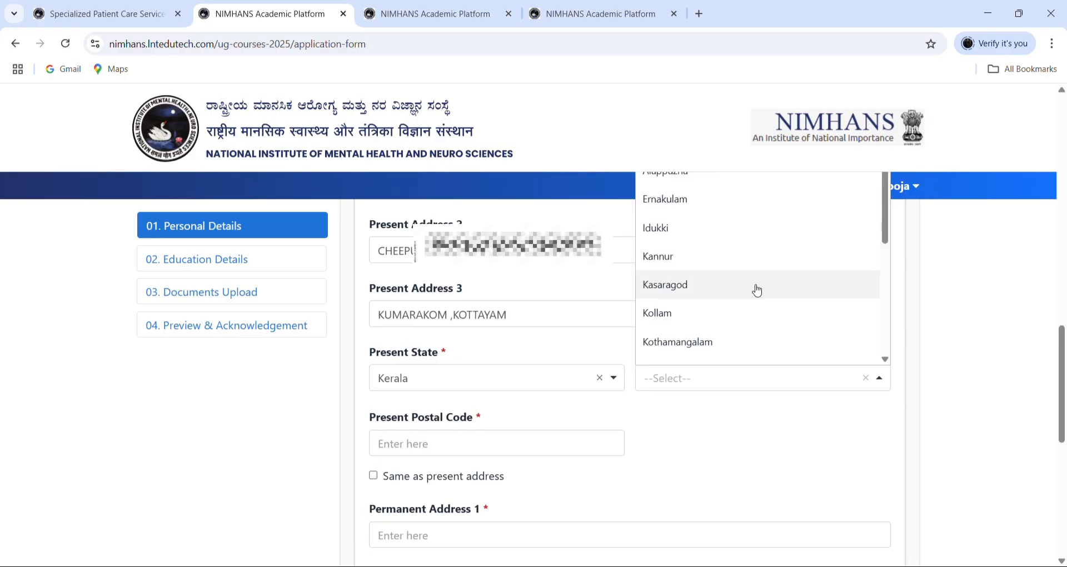
# Set the present district and postal code, reuse it as permanent address, and save.
pyautogui.scroll(1, 758, 291)
pyautogui.scroll(-3, 772, 356)
pyautogui.click(745, 251)
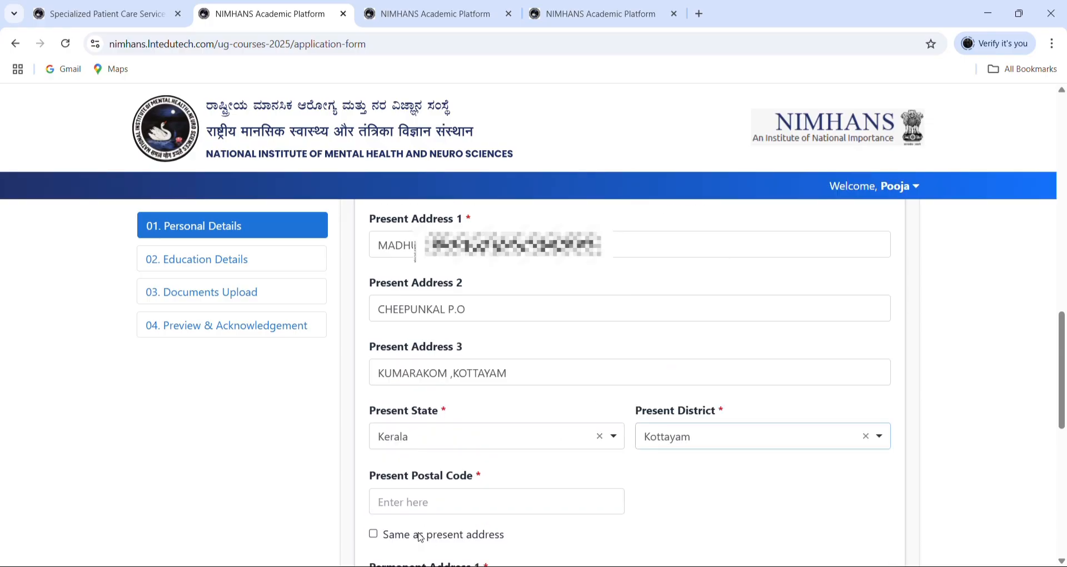
pyautogui.click(439, 500)
pyautogui.scroll(-1, 440, 498)
pyautogui.write('686563')
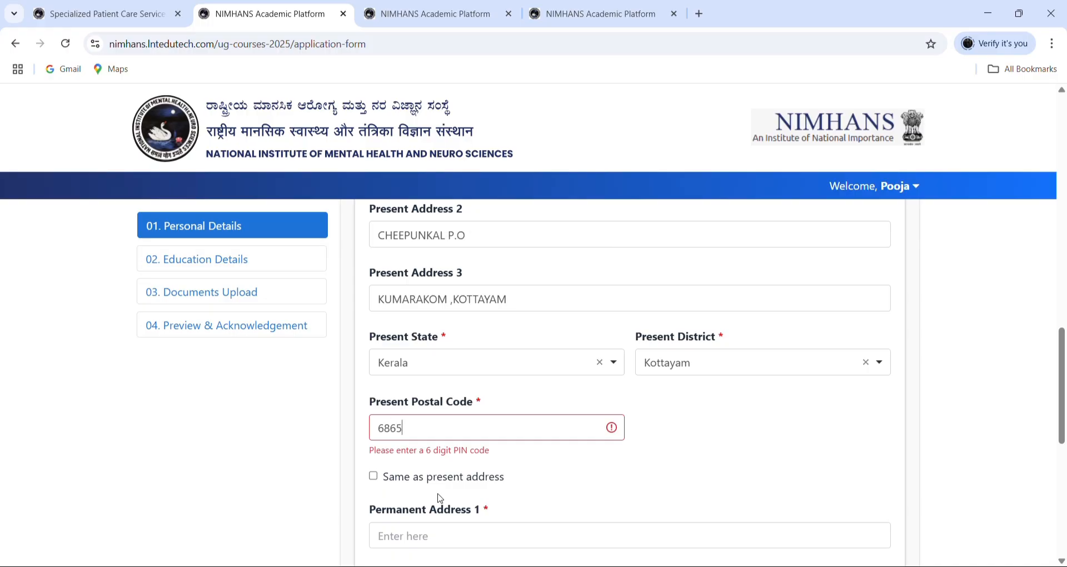
pyautogui.scroll(-1, 374, 412)
pyautogui.click(373, 385)
pyautogui.scroll(-1, 736, 457)
pyautogui.click(884, 419)
# Enter SSLC school ST MICHAEL'S HSS KUDAVECHOOR, State Board, passing year 2022.
pyautogui.click(722, 302)
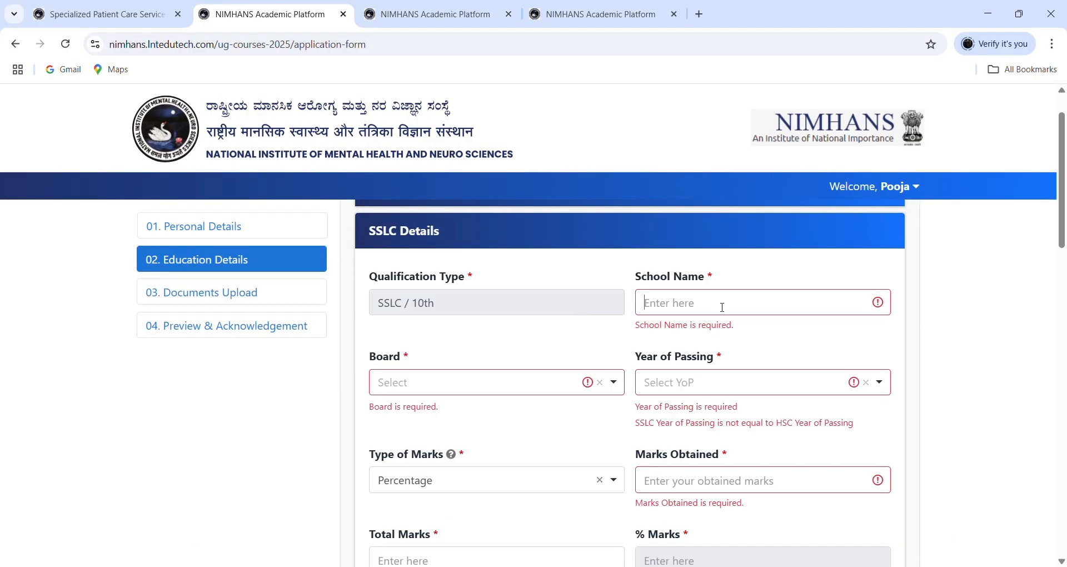
pyautogui.write('HSS')
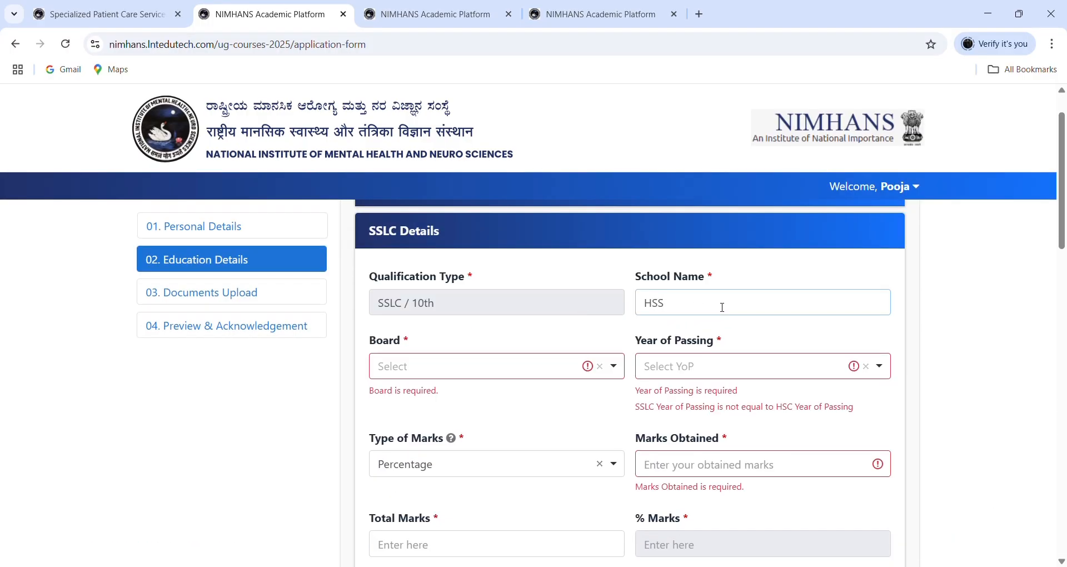
pyautogui.press('BackSpace')
pyautogui.write('ST')
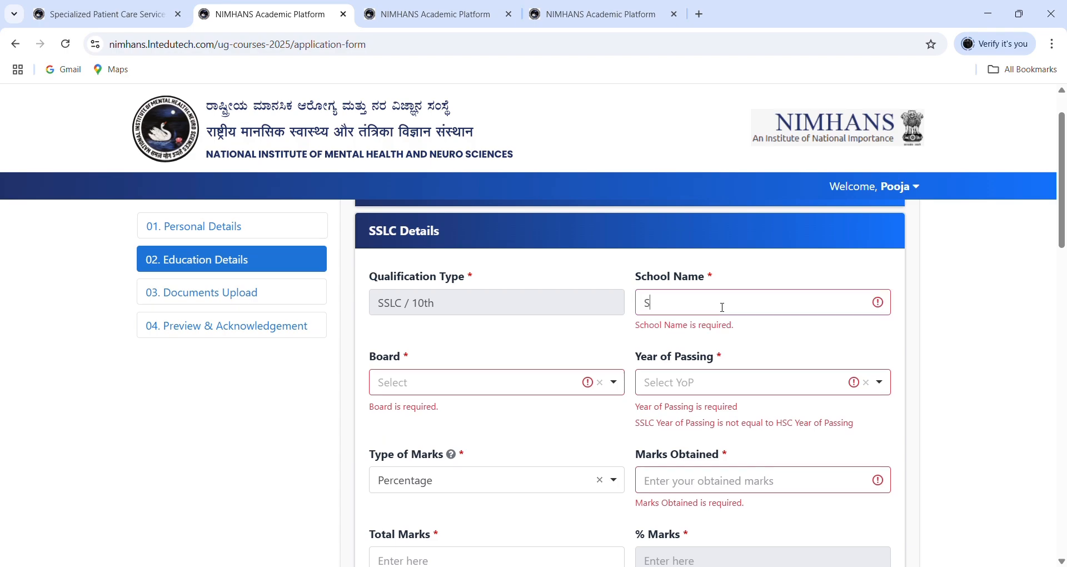
pyautogui.write(" MICHAEL'S")
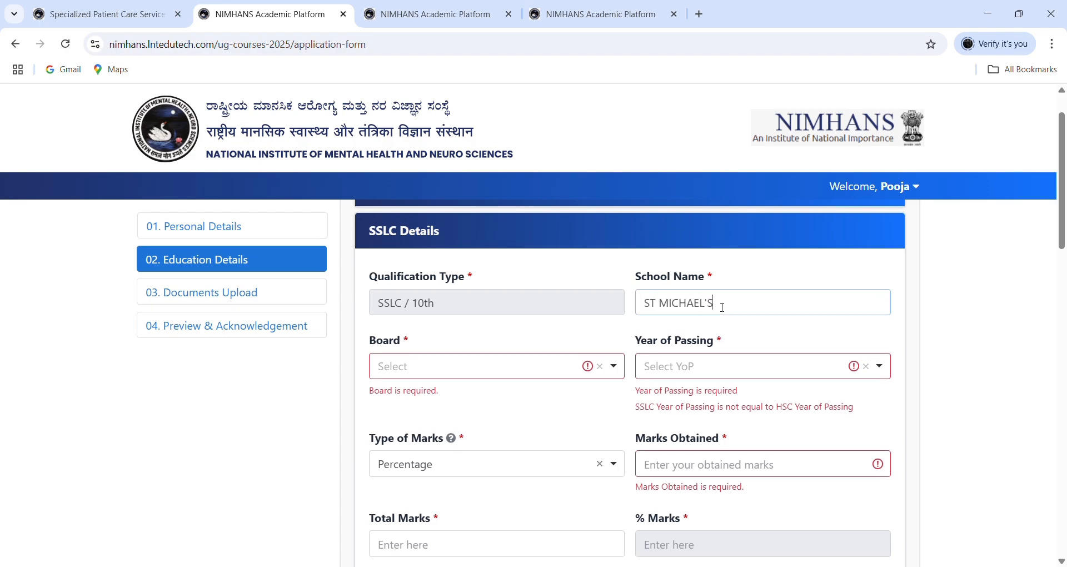
pyautogui.write(' HSS KUDAVECHOOR')
pyautogui.click(611, 367)
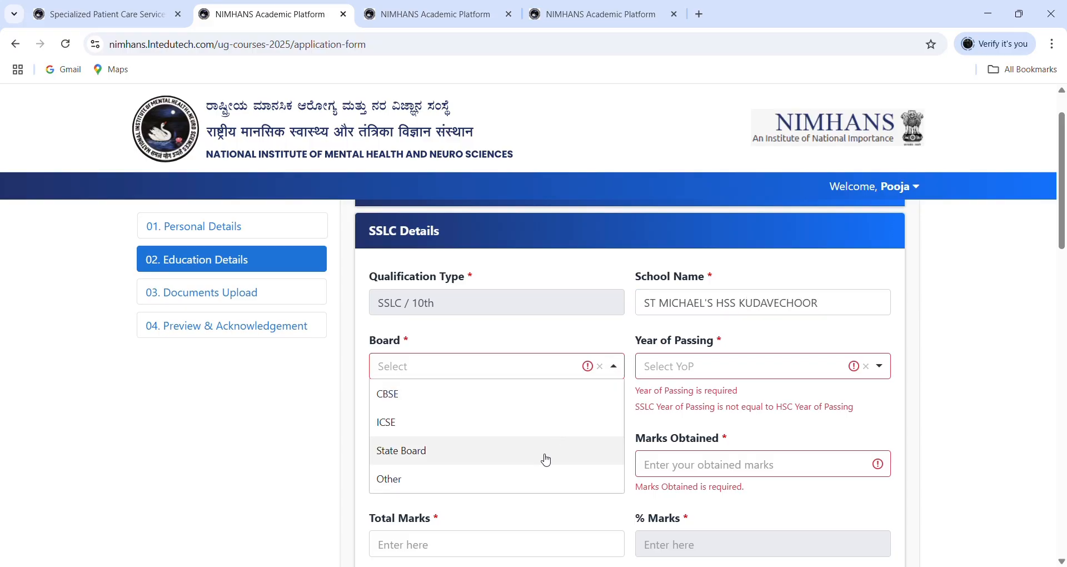
pyautogui.click(542, 456)
pyautogui.click(880, 369)
pyautogui.click(734, 244)
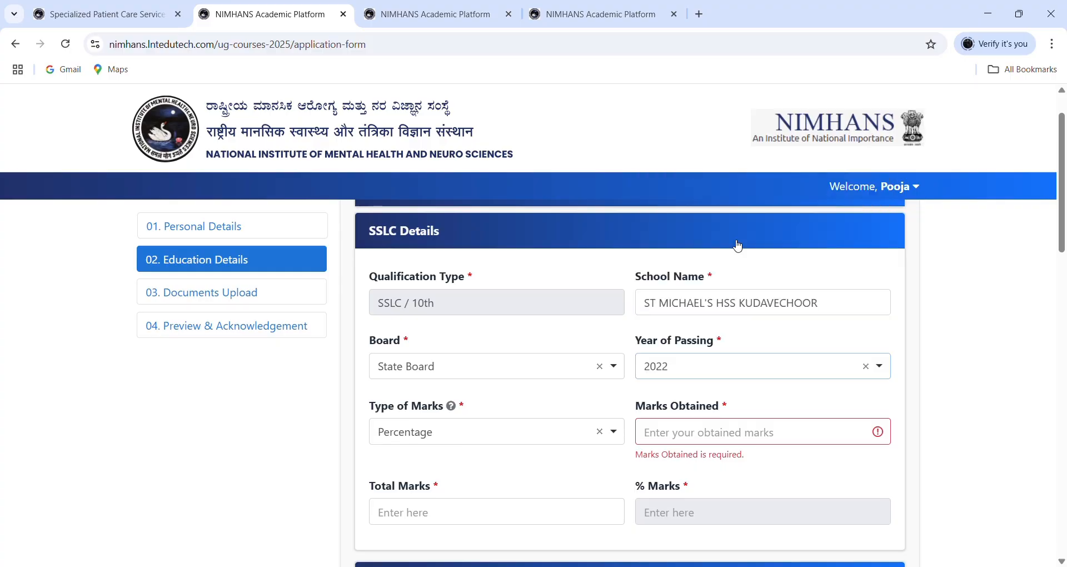
# Set the SSLC marks type to Grade with grade 9 equalling 90 percent.
pyautogui.click(614, 437)
pyautogui.click(524, 457)
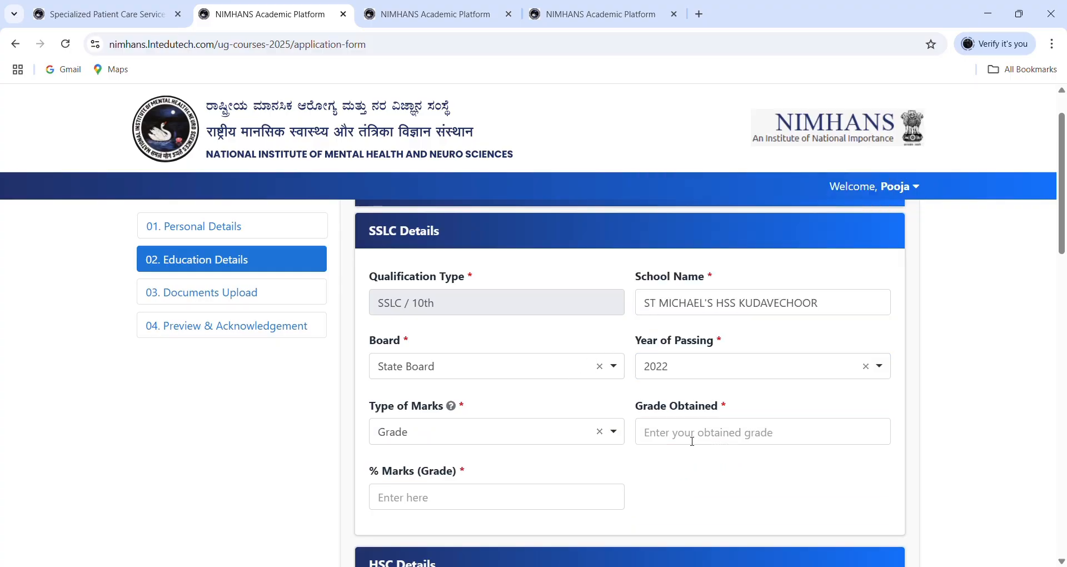
pyautogui.click(691, 438)
pyautogui.write('9')
pyautogui.click(562, 501)
pyautogui.write('90')
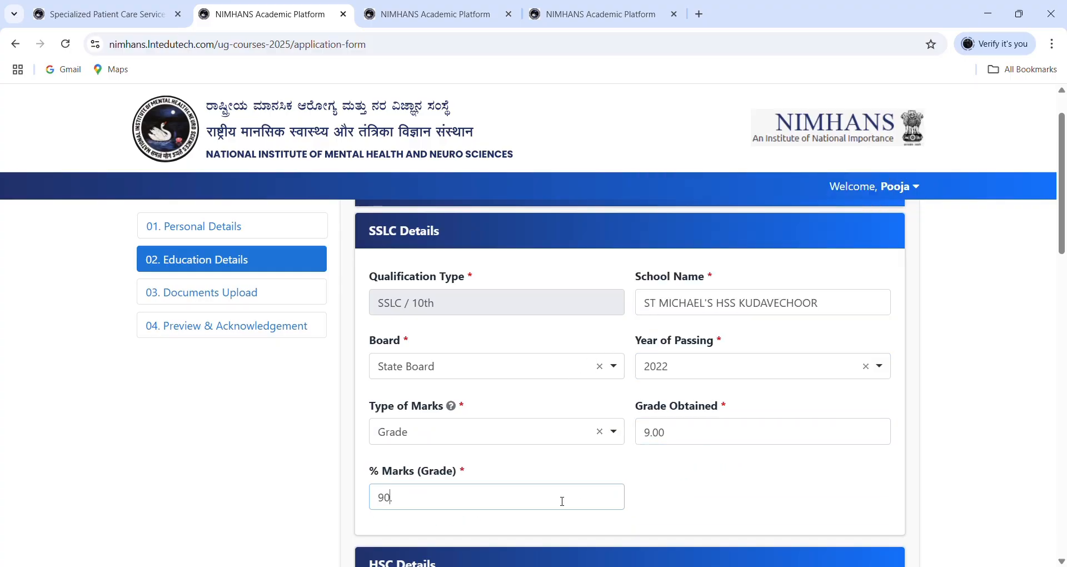
pyautogui.scroll(-5, 563, 501)
# Enter HSC college ST MICHAELS HSS KUDAVECHOOR, State Board, passing year 2024.
pyautogui.scroll(-1, 562, 501)
pyautogui.click(698, 292)
pyautogui.write('ST ')
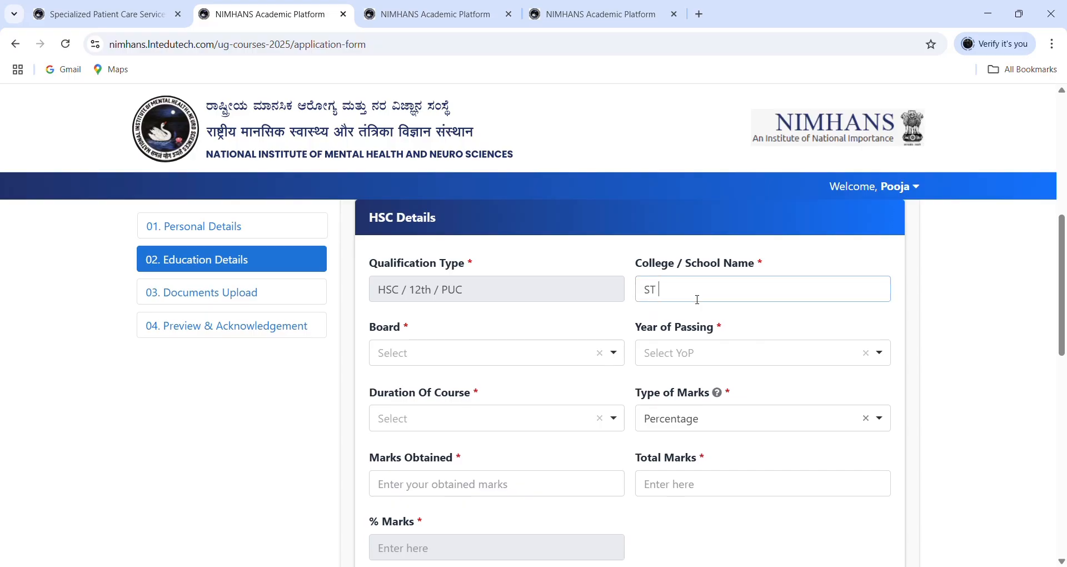
pyautogui.write('MICHAELS HSS KUDAVECHOOR')
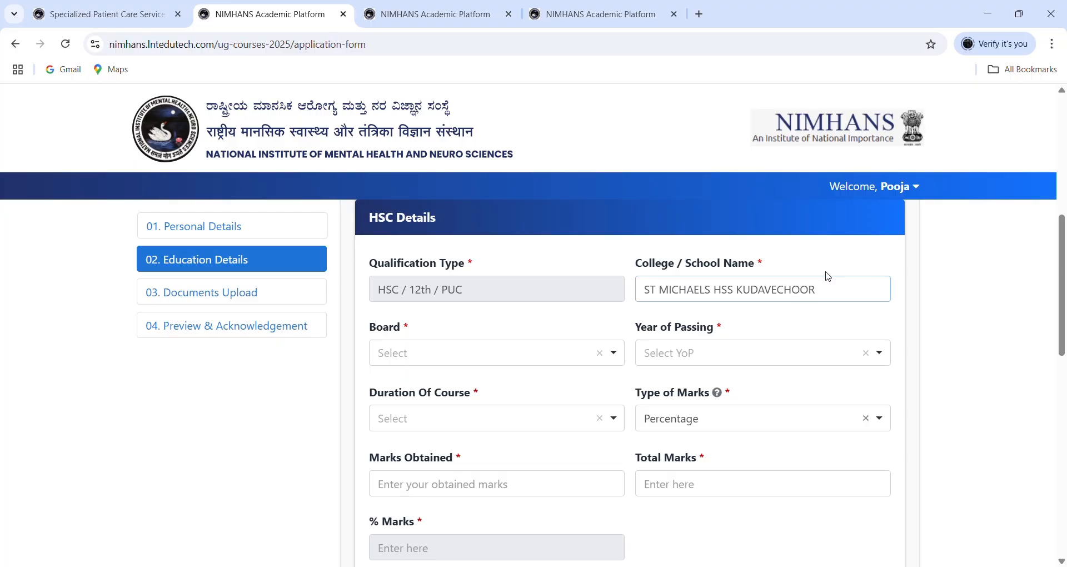
pyautogui.click(610, 354)
pyautogui.click(527, 440)
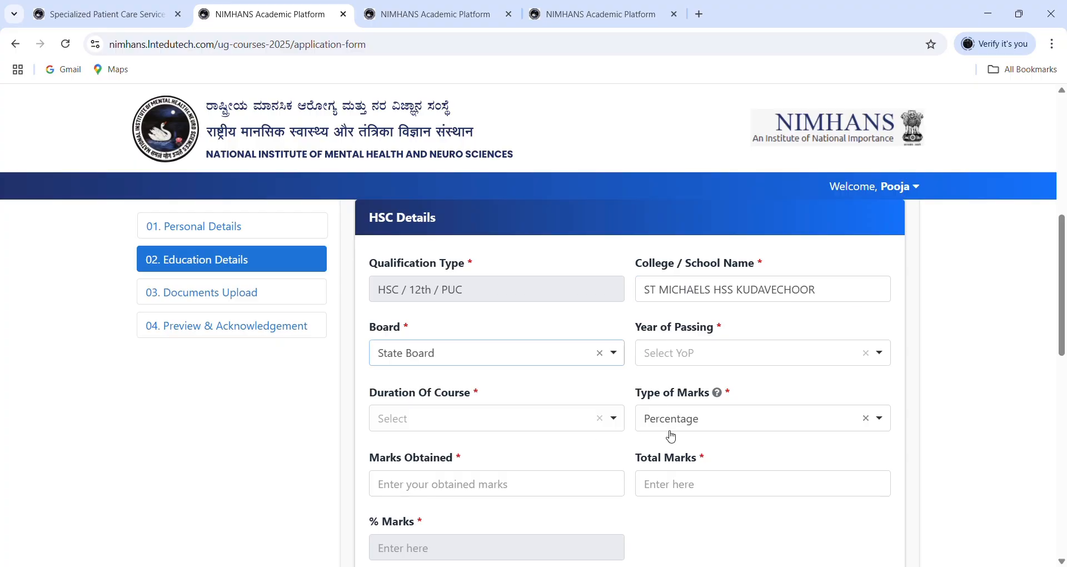
pyautogui.click(880, 354)
pyautogui.scroll(-3, 755, 293)
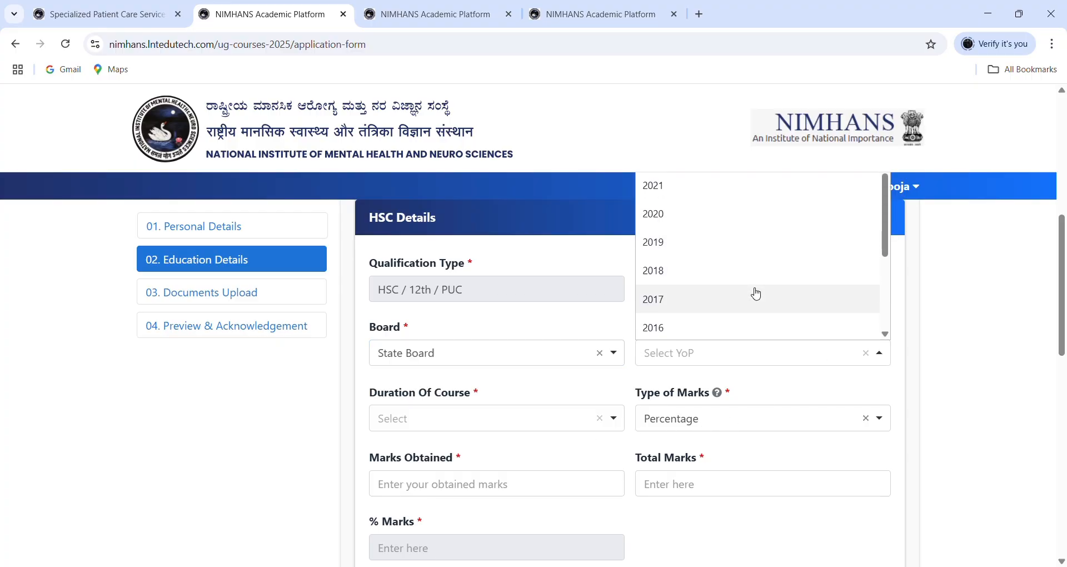
pyautogui.scroll(1, 756, 293)
pyautogui.scroll(2, 757, 294)
pyautogui.click(742, 220)
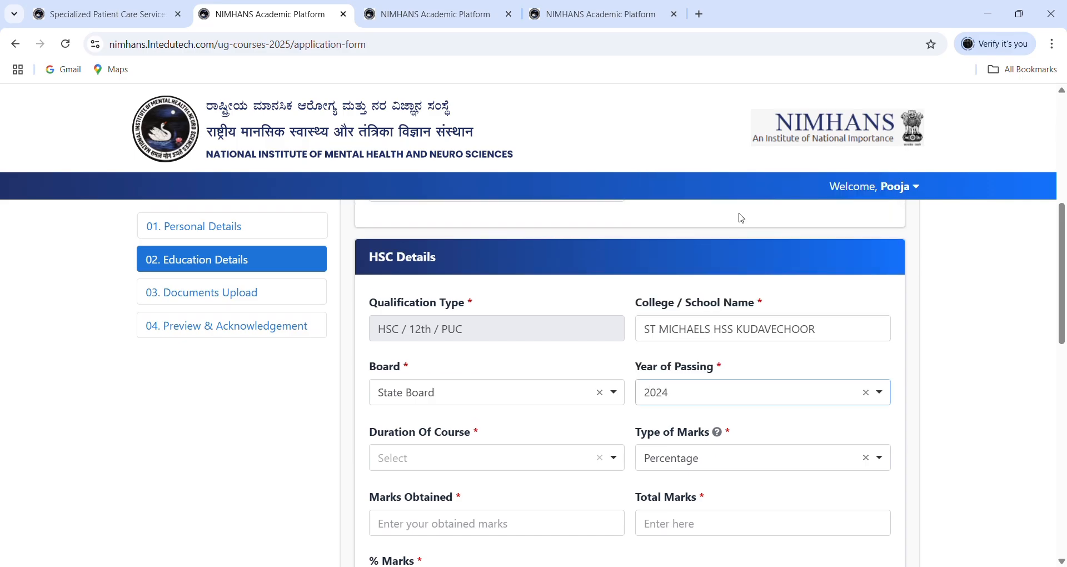
pyautogui.scroll(-1, 610, 373)
# Set a 2-year course with Percentage marks, 1101 obtained out of 1200.
pyautogui.click(619, 362)
pyautogui.click(512, 443)
pyautogui.click(759, 367)
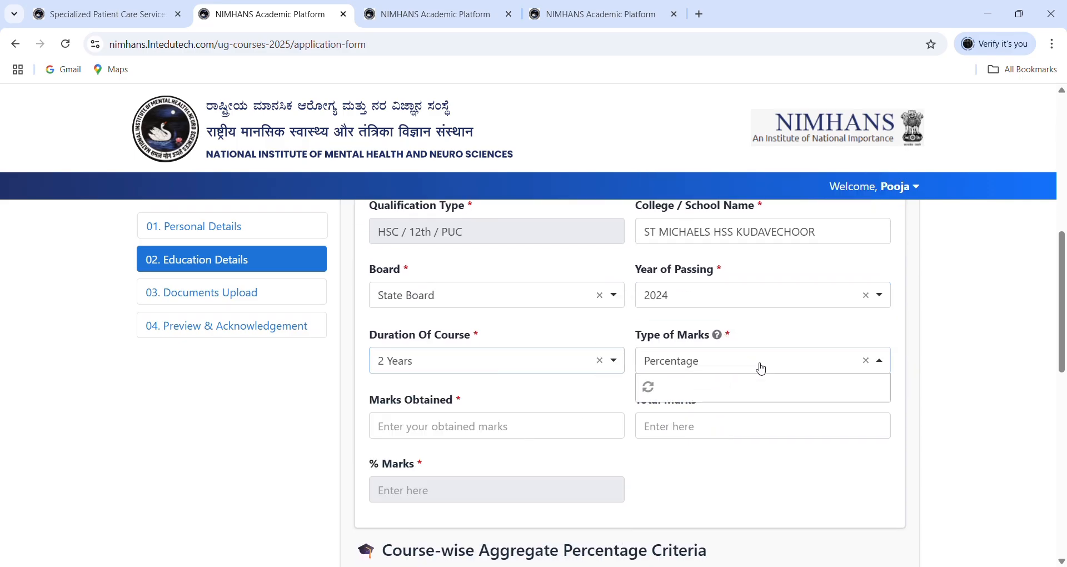
pyautogui.click(718, 415)
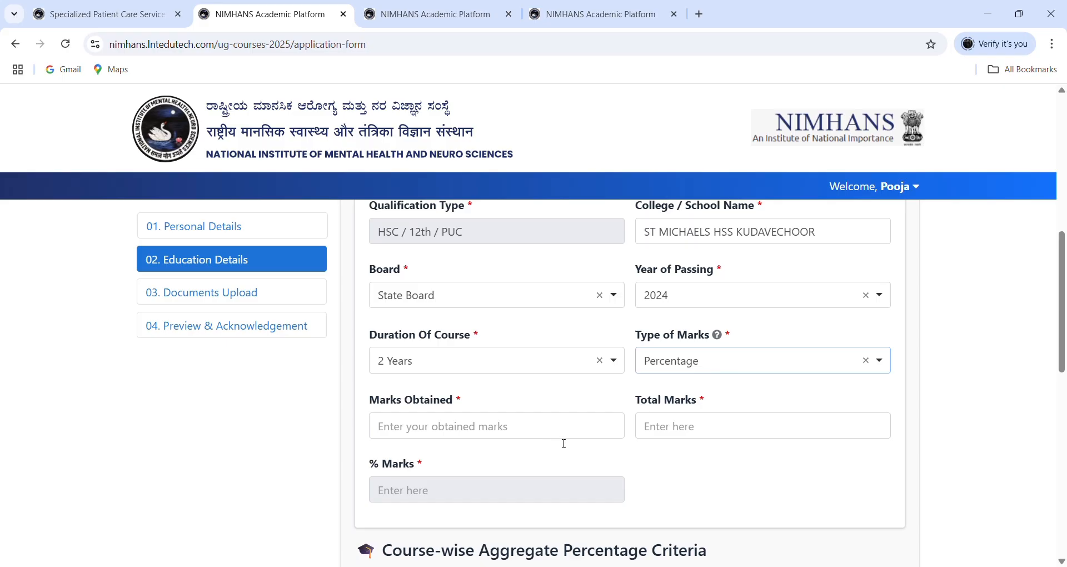
pyautogui.click(588, 432)
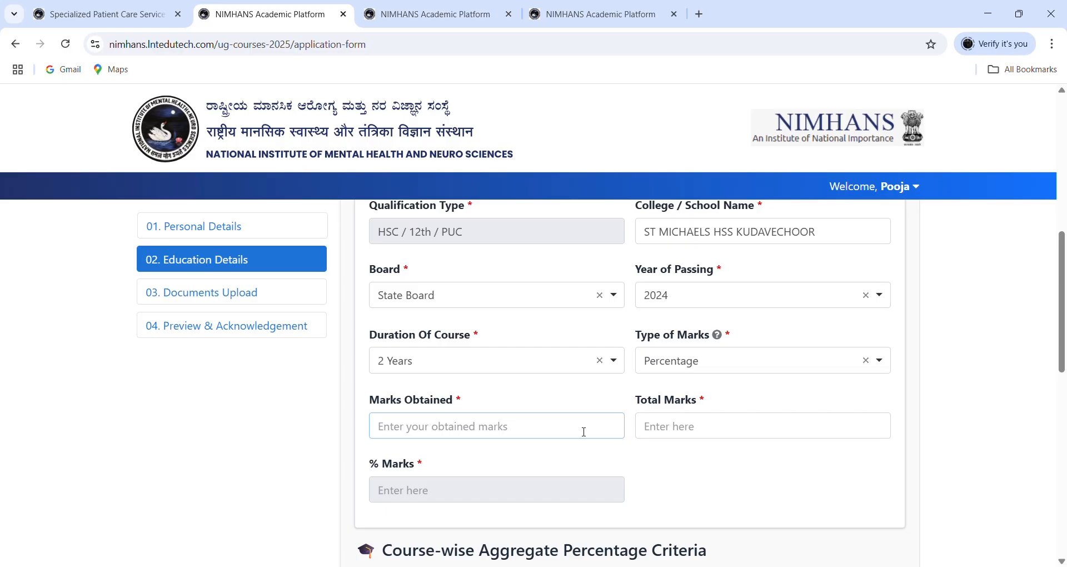
pyautogui.write('91')
pyautogui.press('BackSpace')
pyautogui.press('BackSpace')
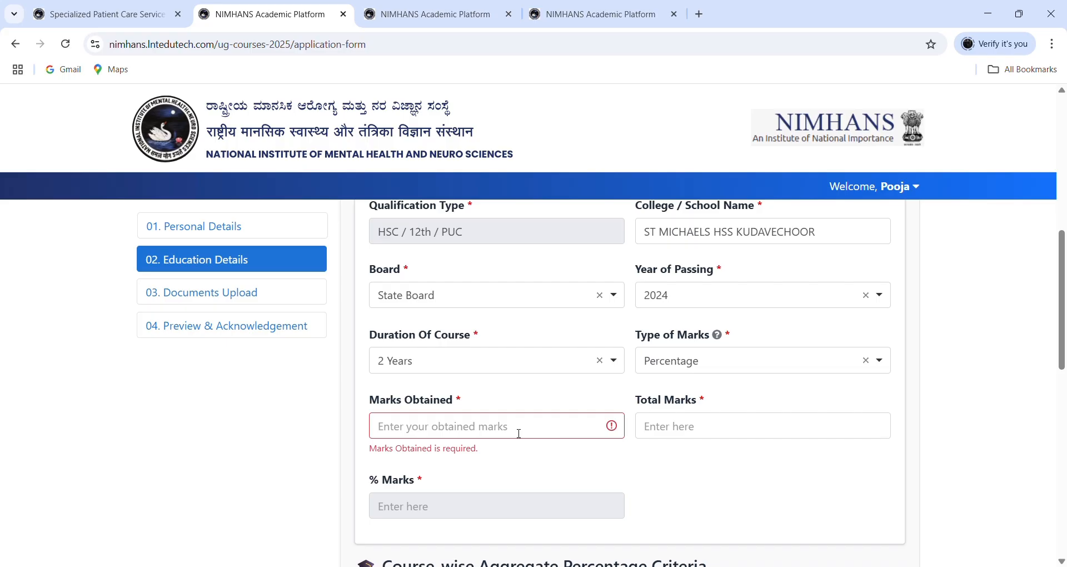
pyautogui.write('1101')
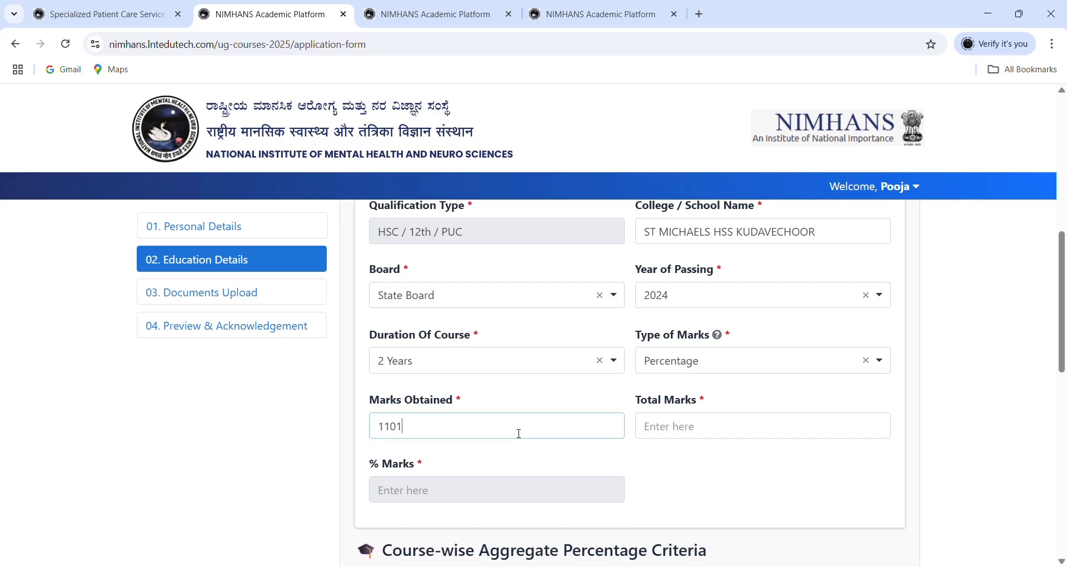
pyautogui.click(740, 436)
pyautogui.write('1200')
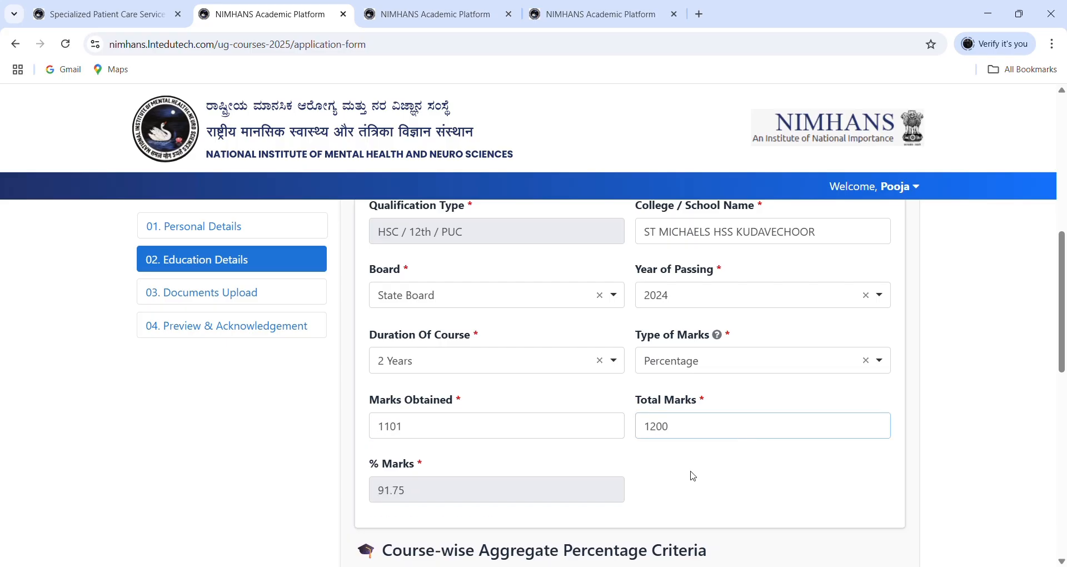
pyautogui.scroll(-2, 596, 508)
pyautogui.scroll(-2, 596, 508)
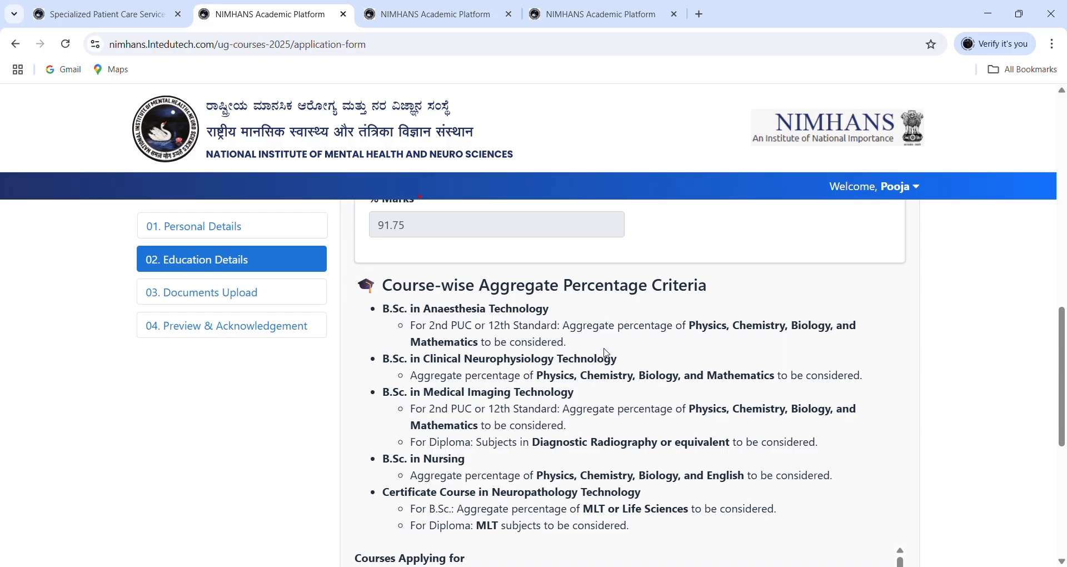
# Choose B.Sc. in Nursing under Courses Applying for, with aggregate percentage 89.
pyautogui.scroll(-3, 607, 353)
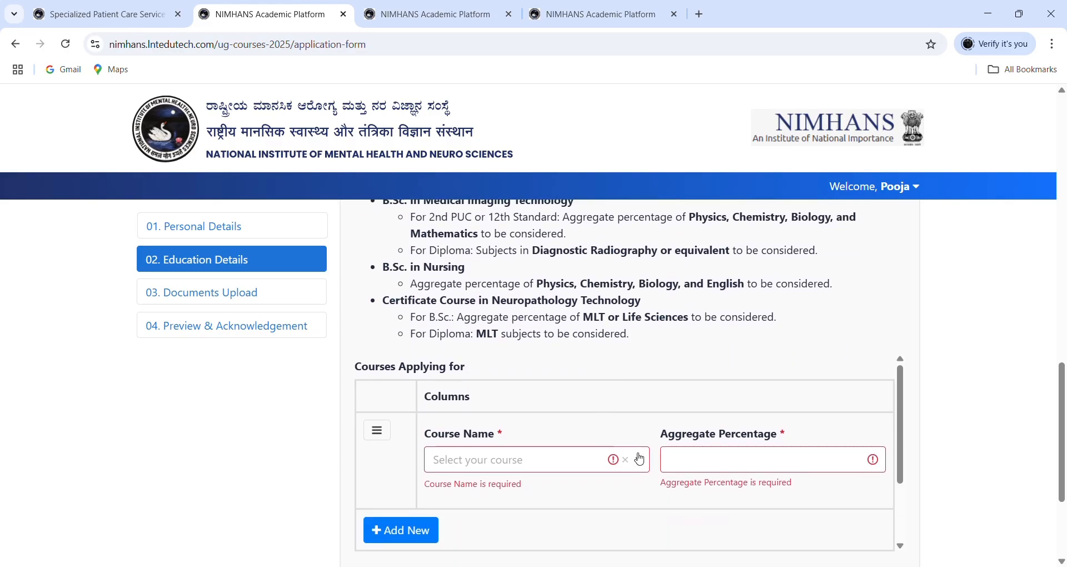
pyautogui.click(642, 461)
pyautogui.click(531, 408)
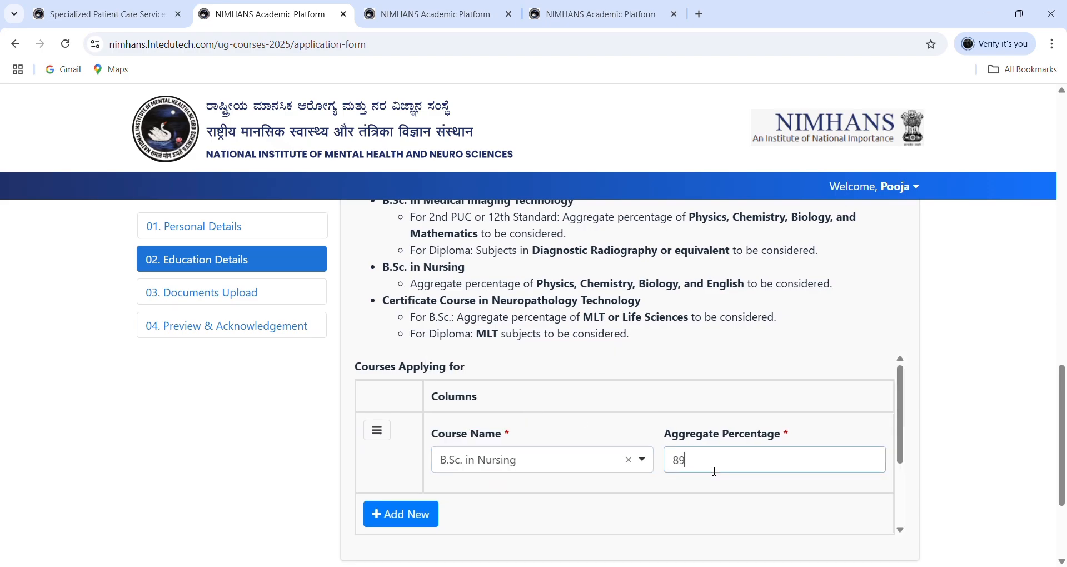
pyautogui.scroll(-3, 707, 470)
pyautogui.scroll(8, 666, 484)
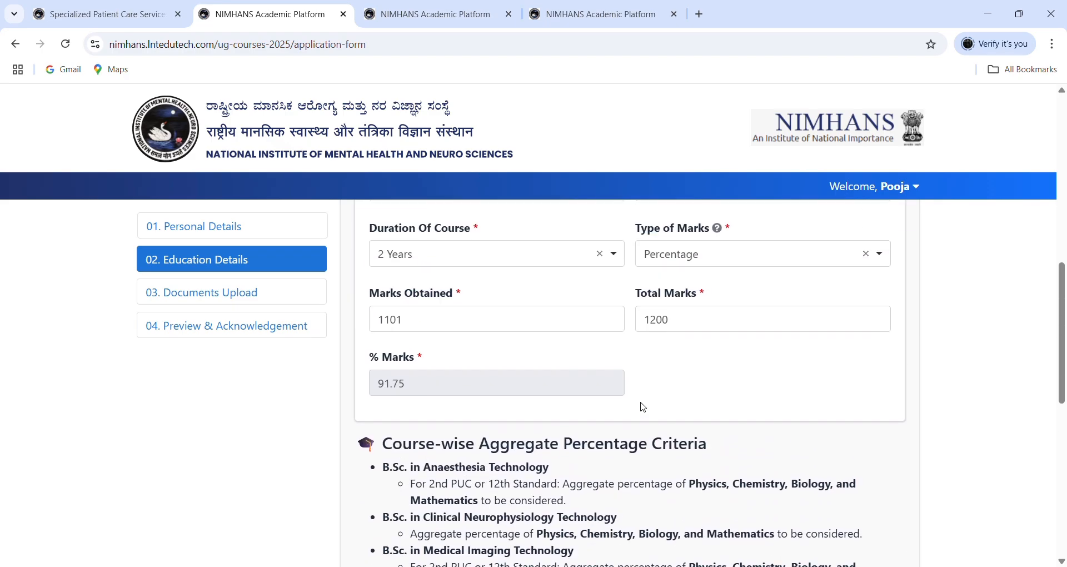
pyautogui.scroll(10, 644, 408)
pyautogui.scroll(-2, 645, 408)
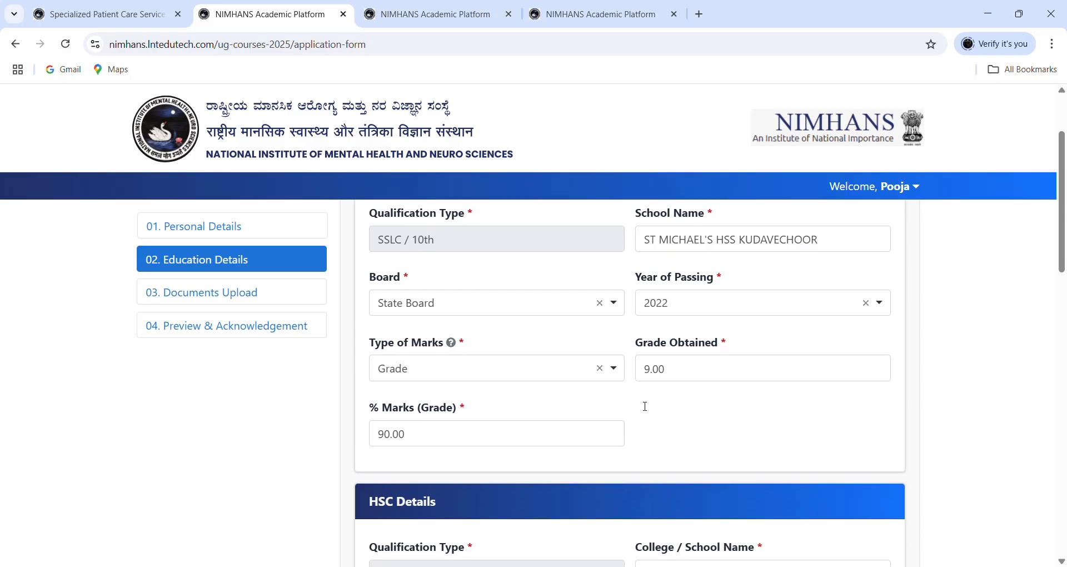
pyautogui.scroll(-7, 646, 407)
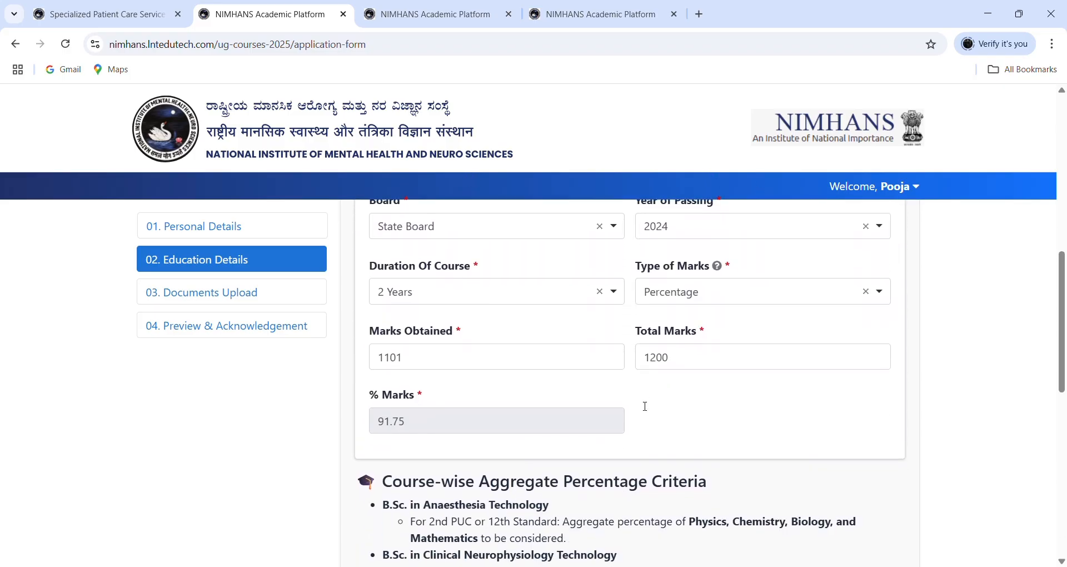
pyautogui.scroll(2, 644, 406)
pyautogui.scroll(-6, 639, 405)
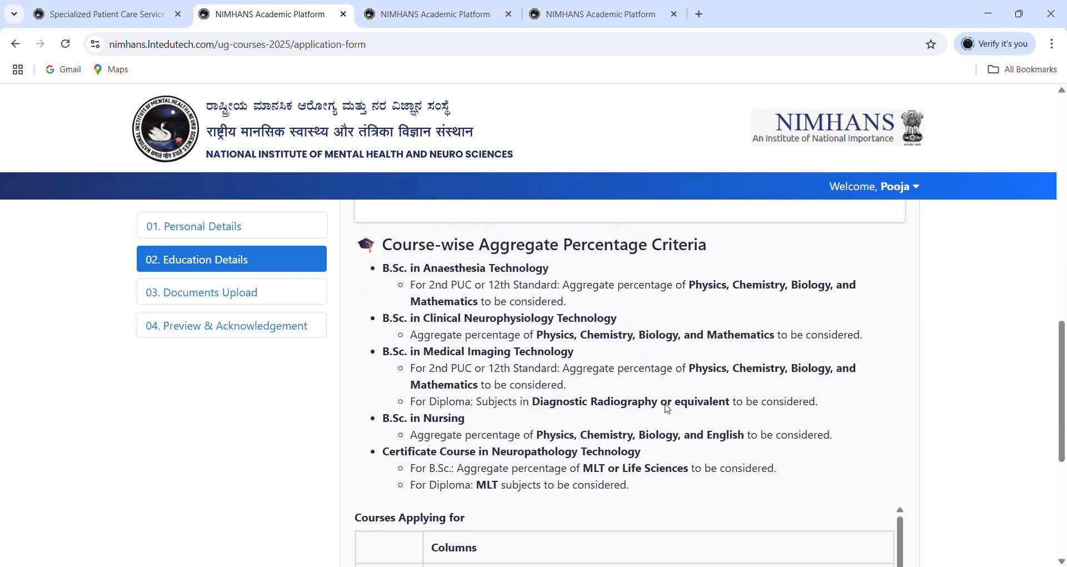
pyautogui.scroll(-6, 670, 410)
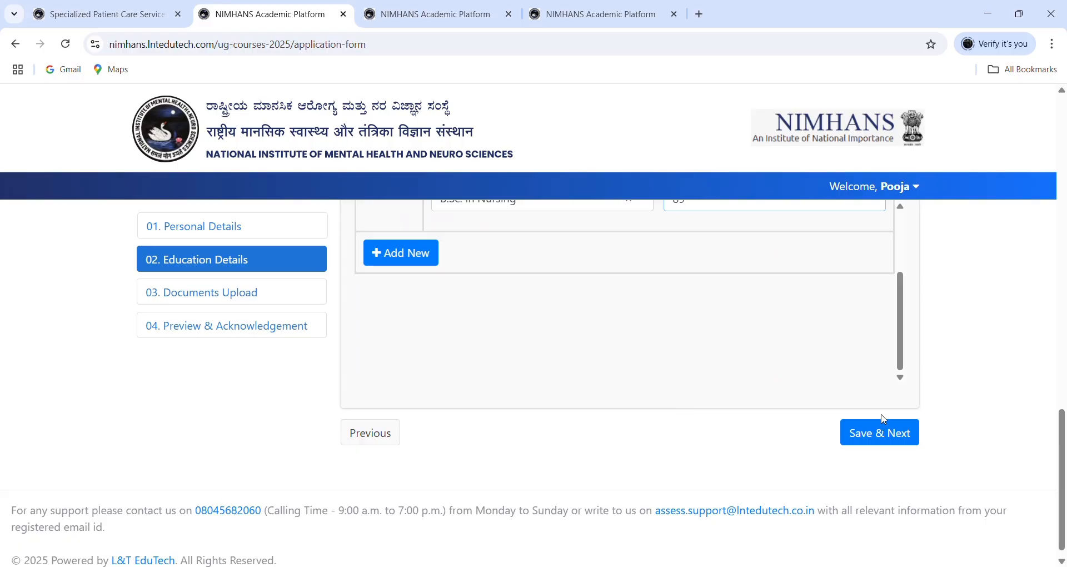
pyautogui.scroll(6, 889, 431)
pyautogui.scroll(-6, 889, 430)
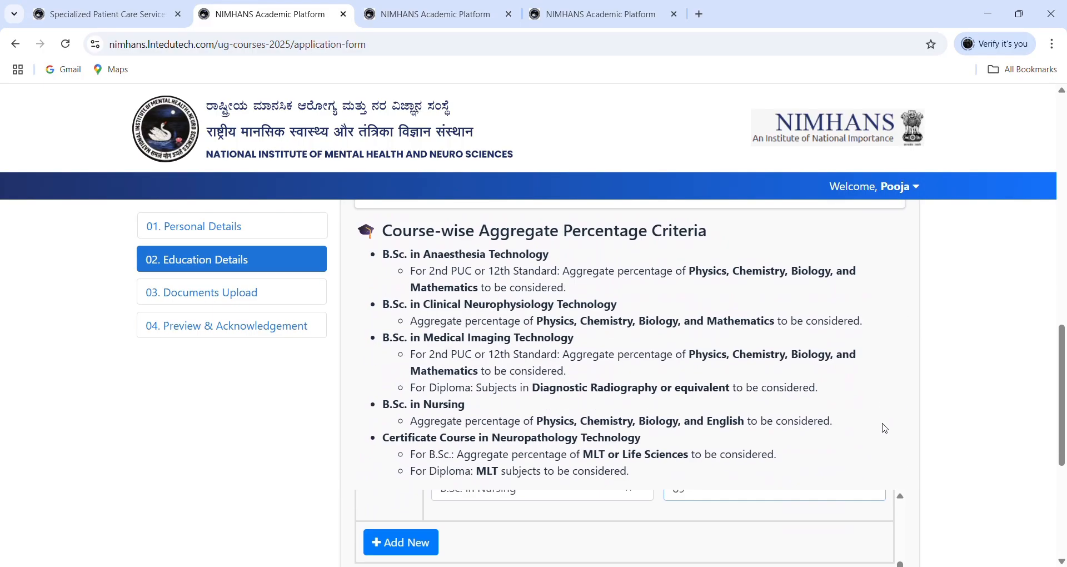
# Save education details, then upload sign.jpg, birth.pdf, 10th.pdf and 12th.PDF.
pyautogui.click(887, 431)
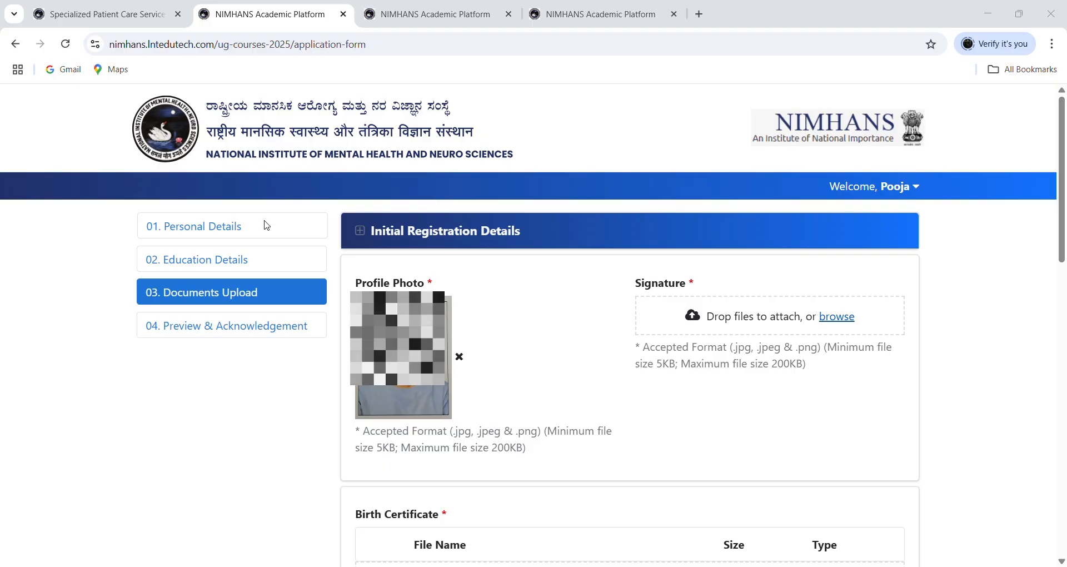
pyautogui.click(397, 337)
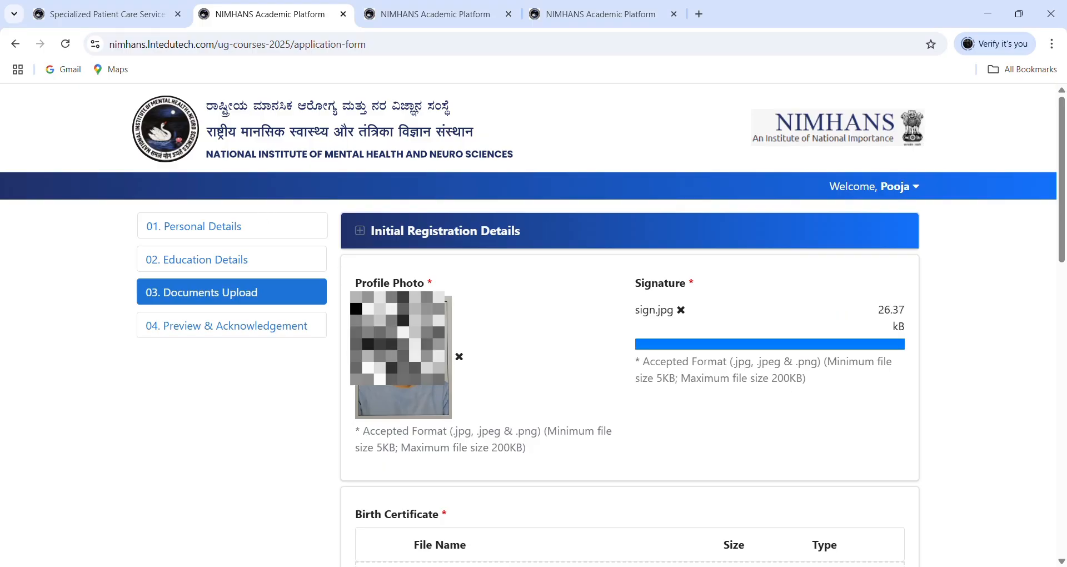
pyautogui.scroll(-3, 557, 408)
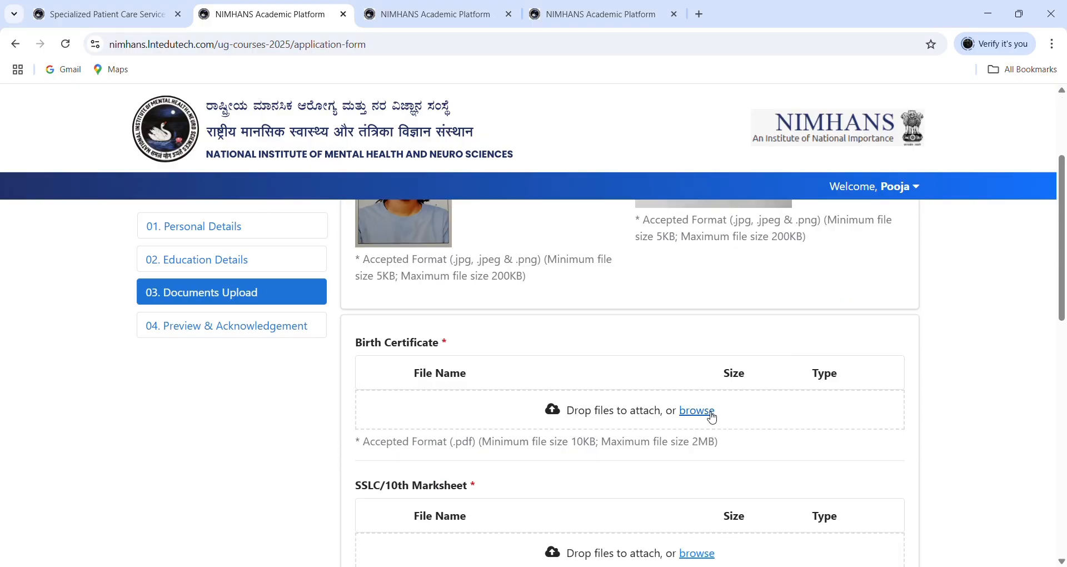
pyautogui.doubleClick(403, 314)
pyautogui.scroll(-2, 660, 393)
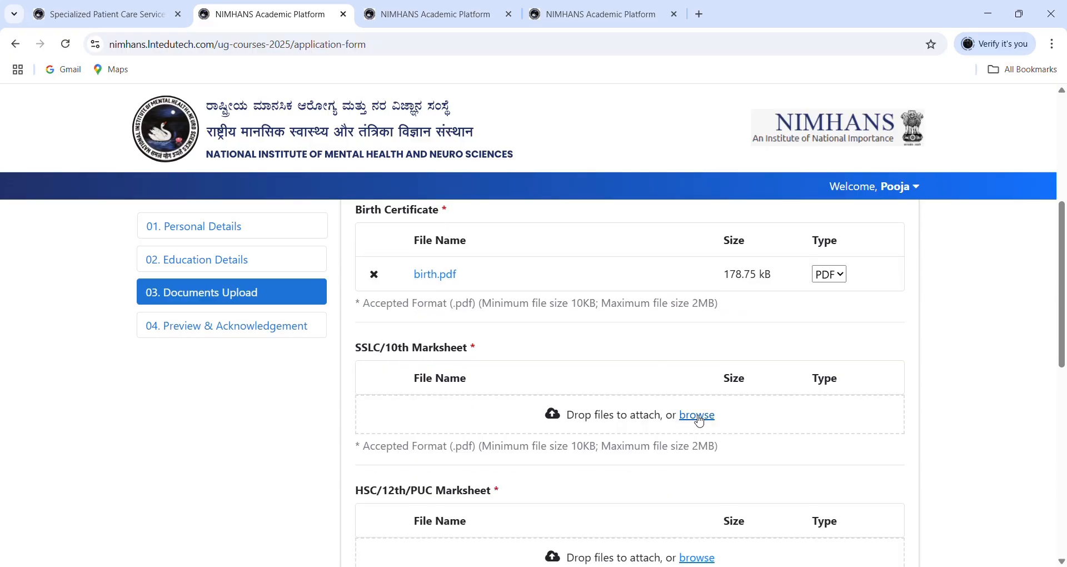
pyautogui.scroll(-1, 669, 352)
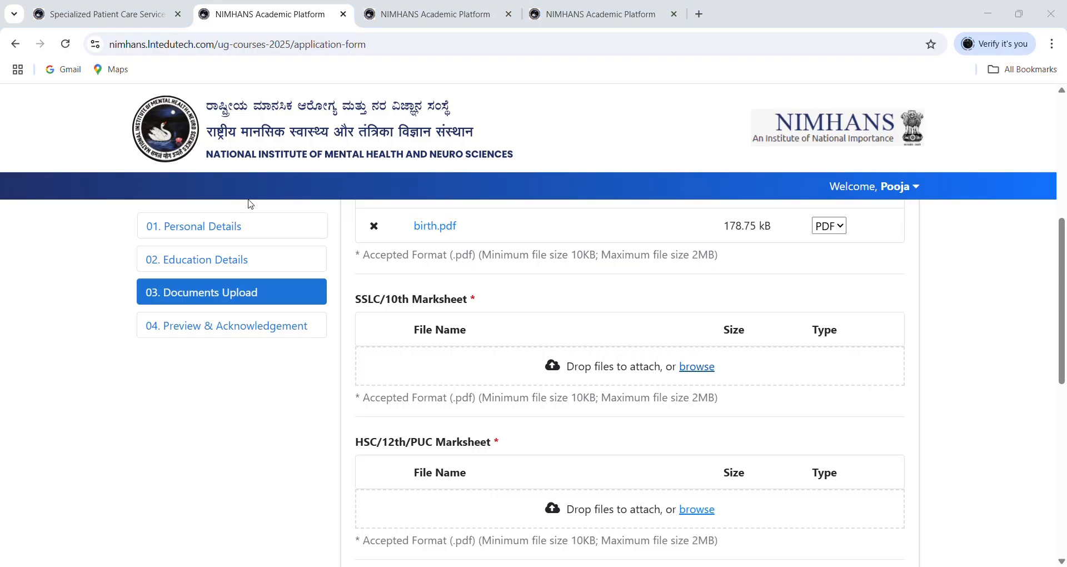
pyautogui.doubleClick(414, 312)
pyautogui.scroll(-3, 760, 353)
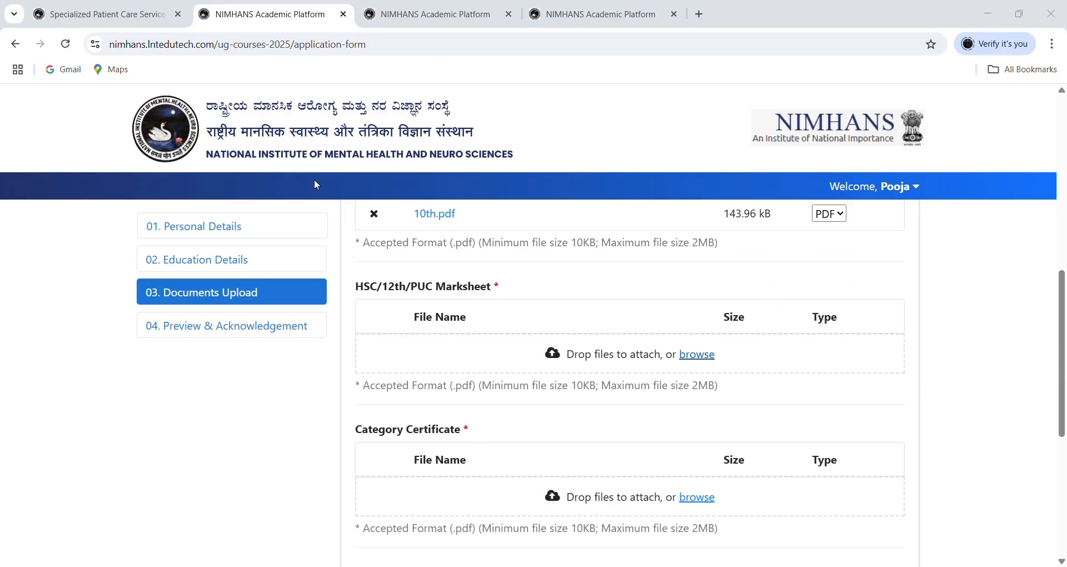
pyautogui.scroll(-2, 665, 385)
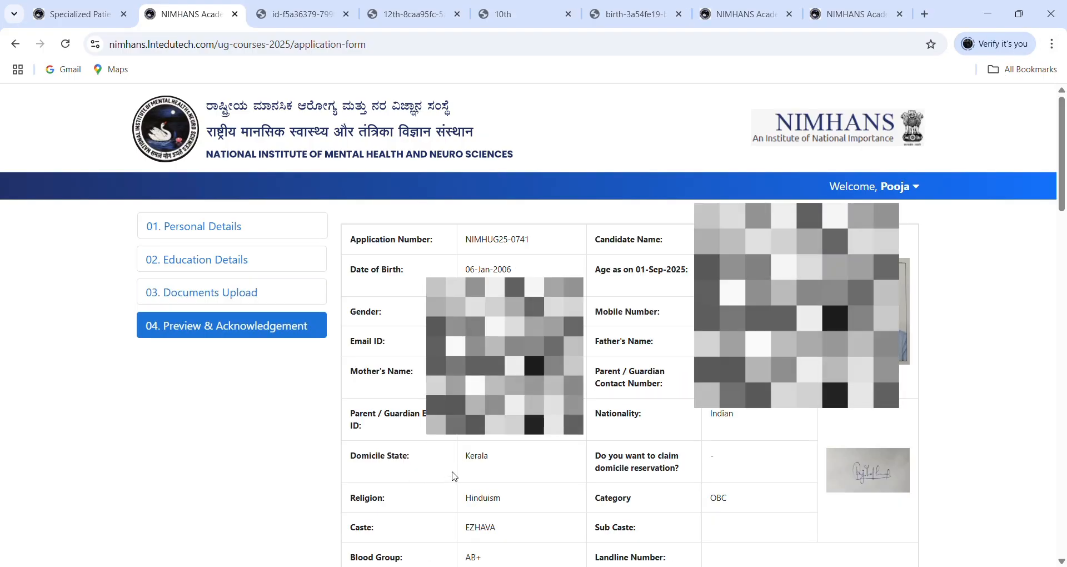
# Scroll through the Preview & Acknowledgement page with both declarations ticked and create the ₹1000 payment link.
pyautogui.scroll(-2, 454, 476)
pyautogui.scroll(-6, 454, 476)
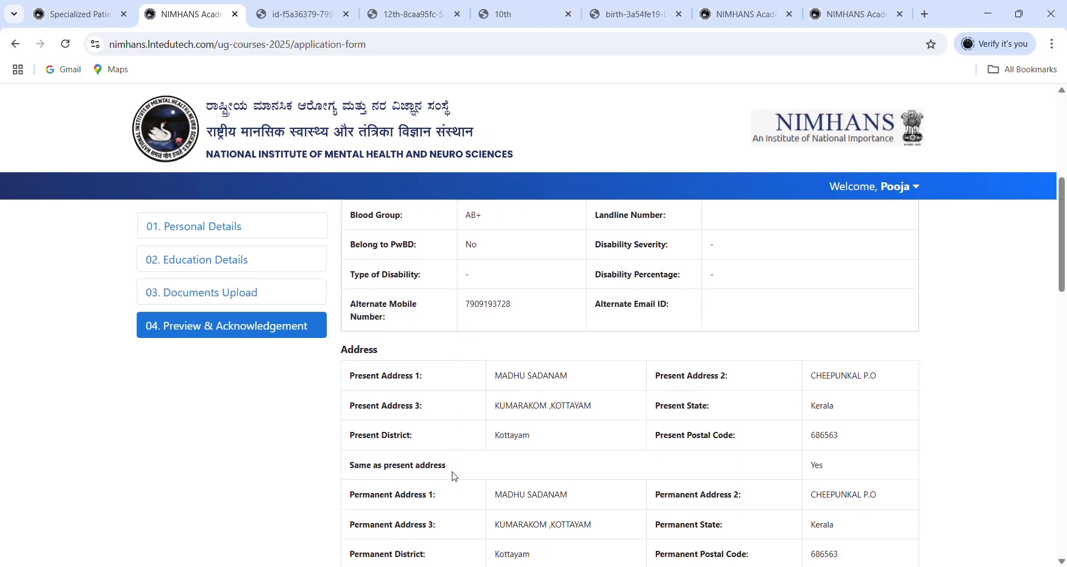
pyautogui.scroll(-6, 454, 476)
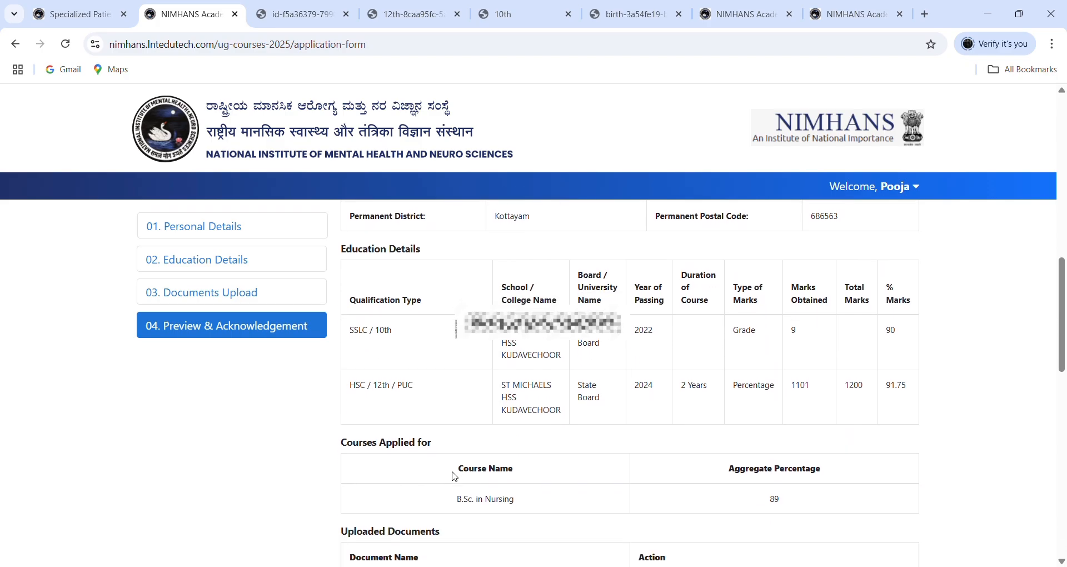
pyautogui.scroll(-7, 454, 476)
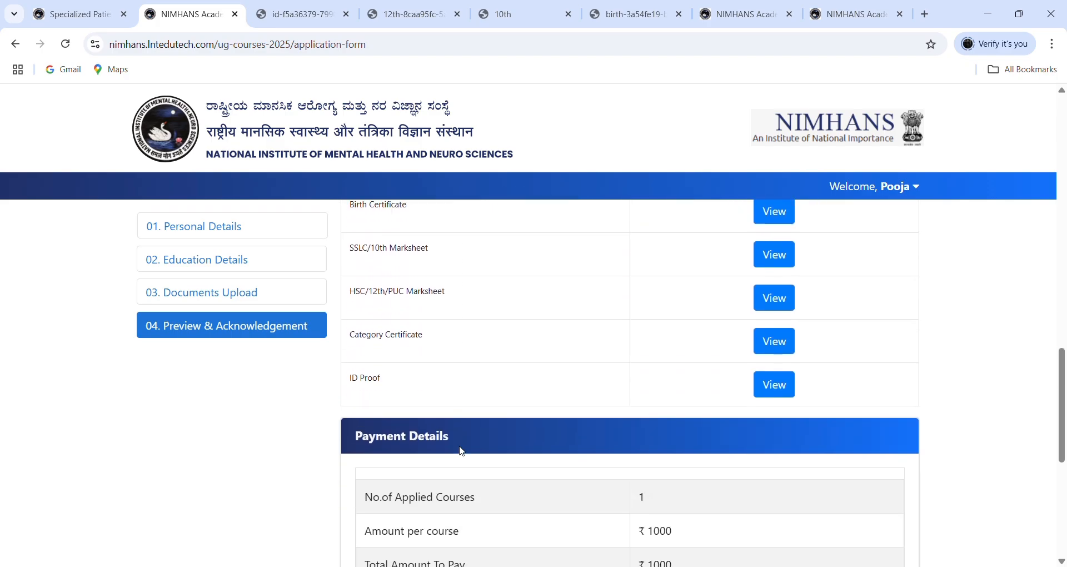
pyautogui.scroll(-4, 463, 451)
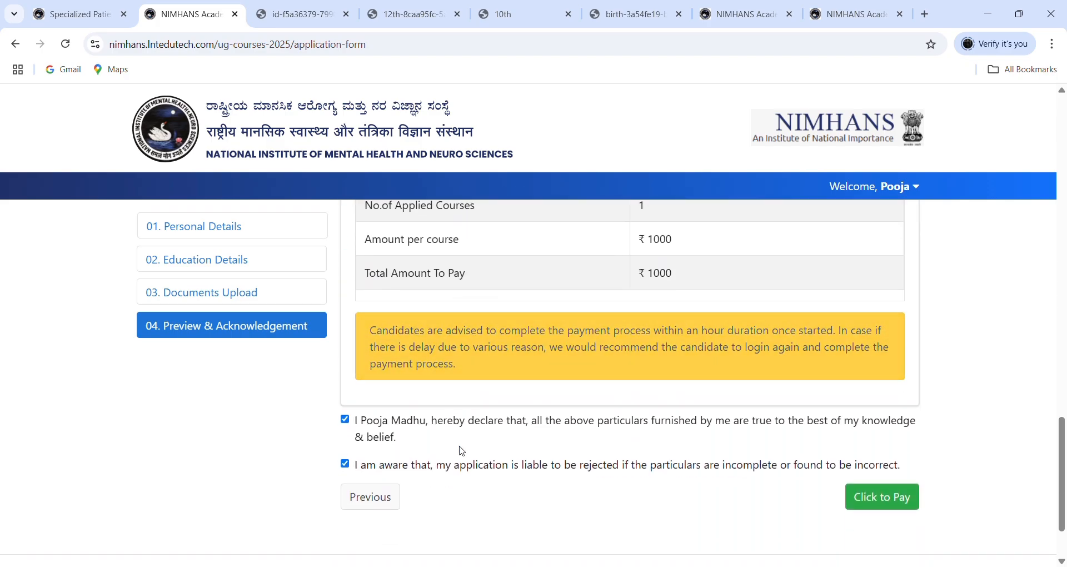
pyautogui.scroll(-1, 462, 451)
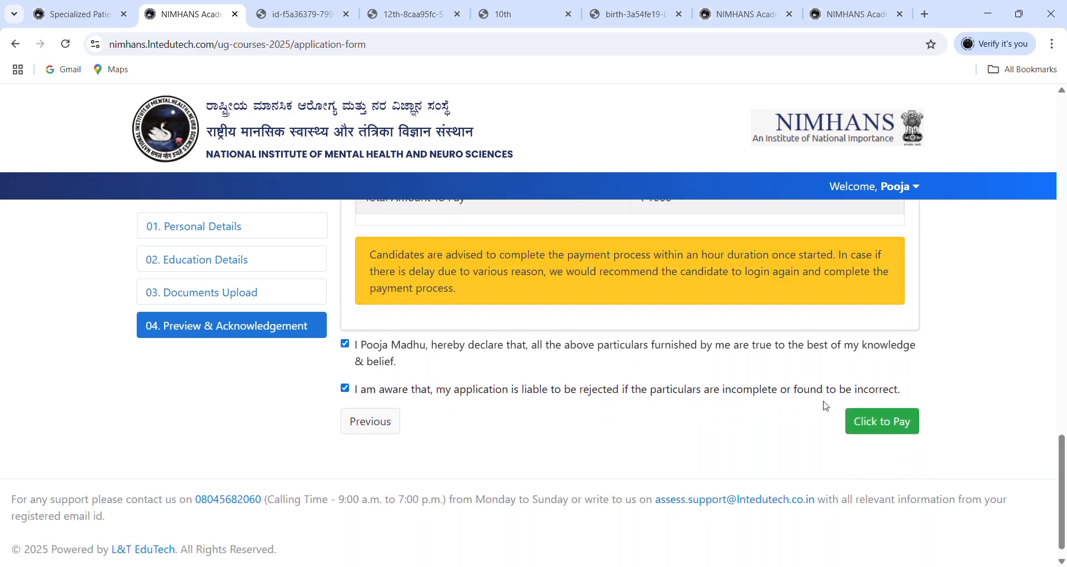
pyautogui.click(904, 433)
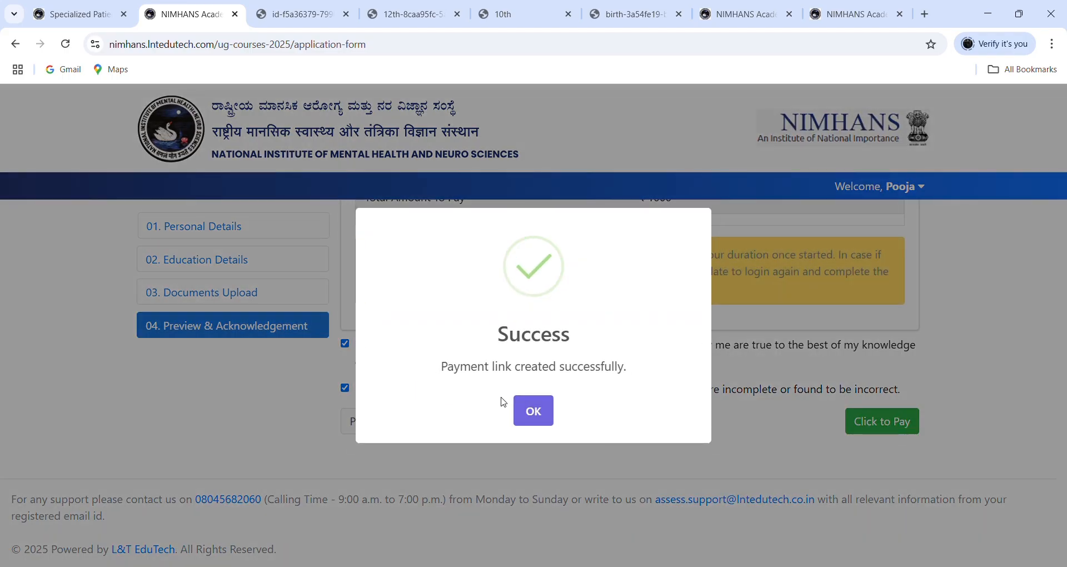
# Enter the contact mobile number in Razorpay and pay the ₹1,000 fee by UPI.
pyautogui.click(534, 415)
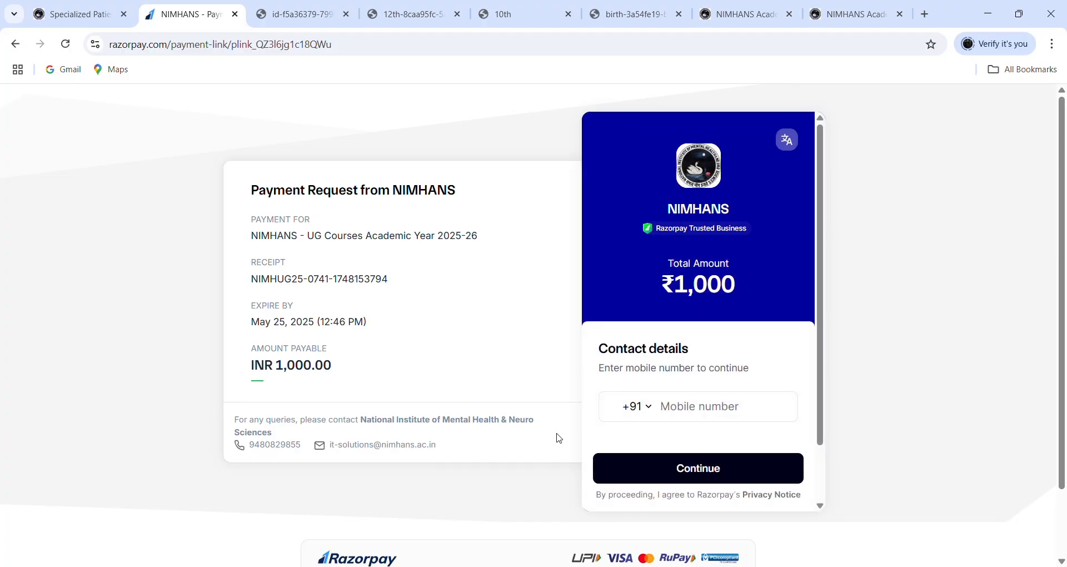
pyautogui.click(705, 424)
pyautogui.write('790*')
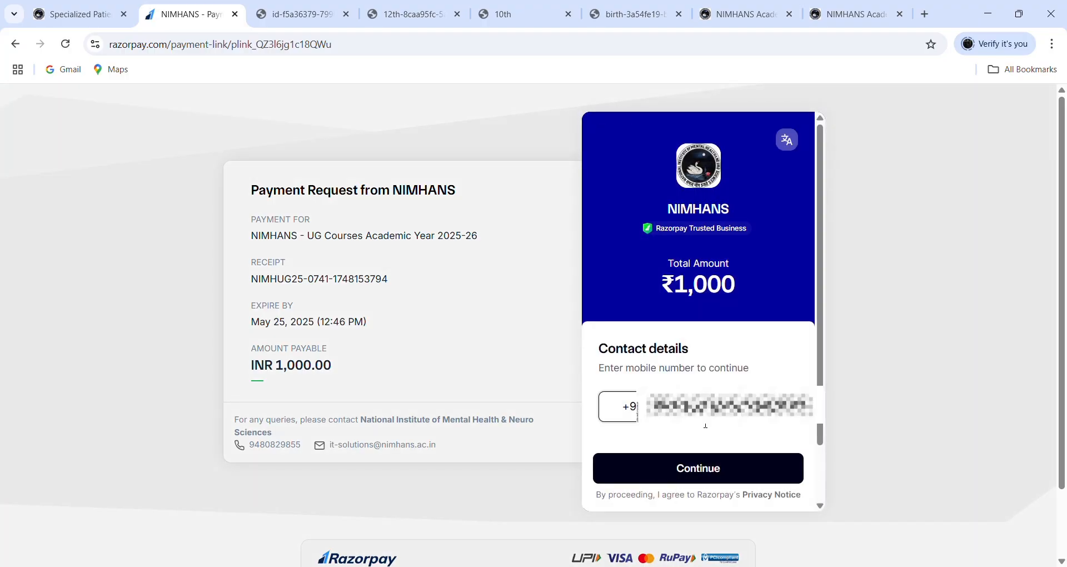
pyautogui.press('Return')
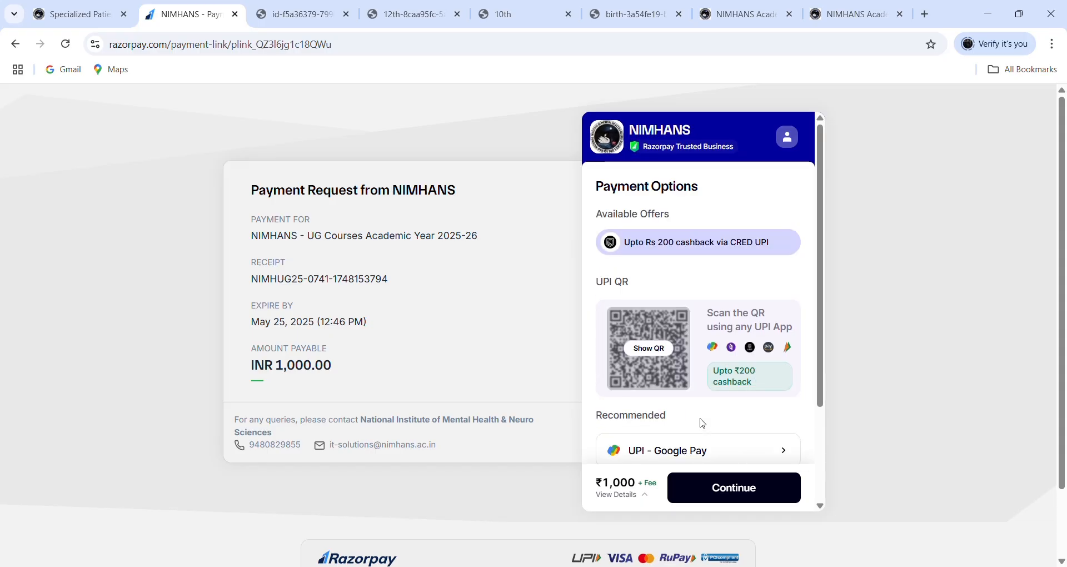
pyautogui.doubleClick(682, 364)
pyautogui.click(665, 353)
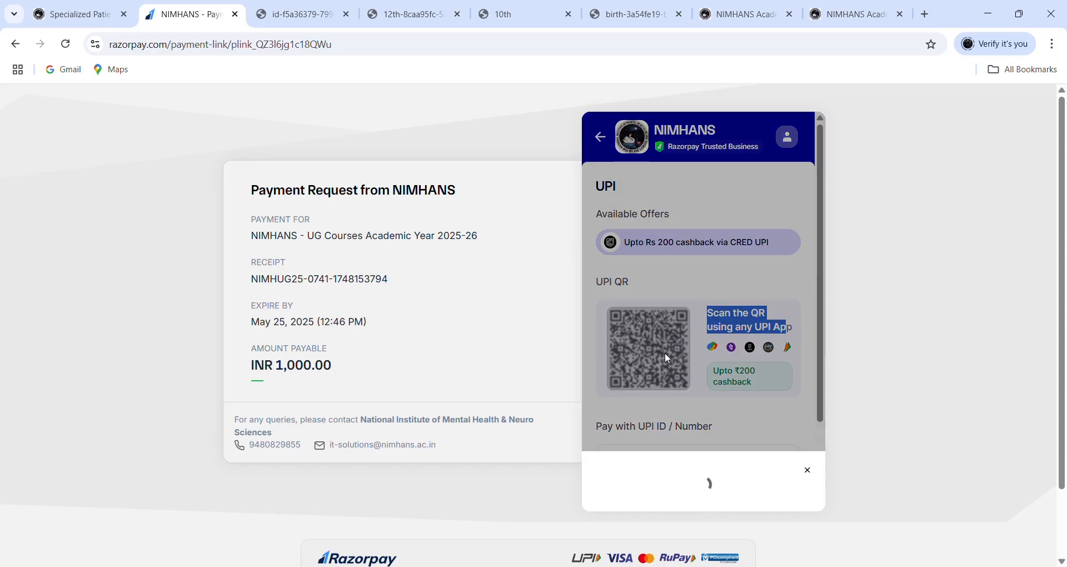
pyautogui.click(767, 479)
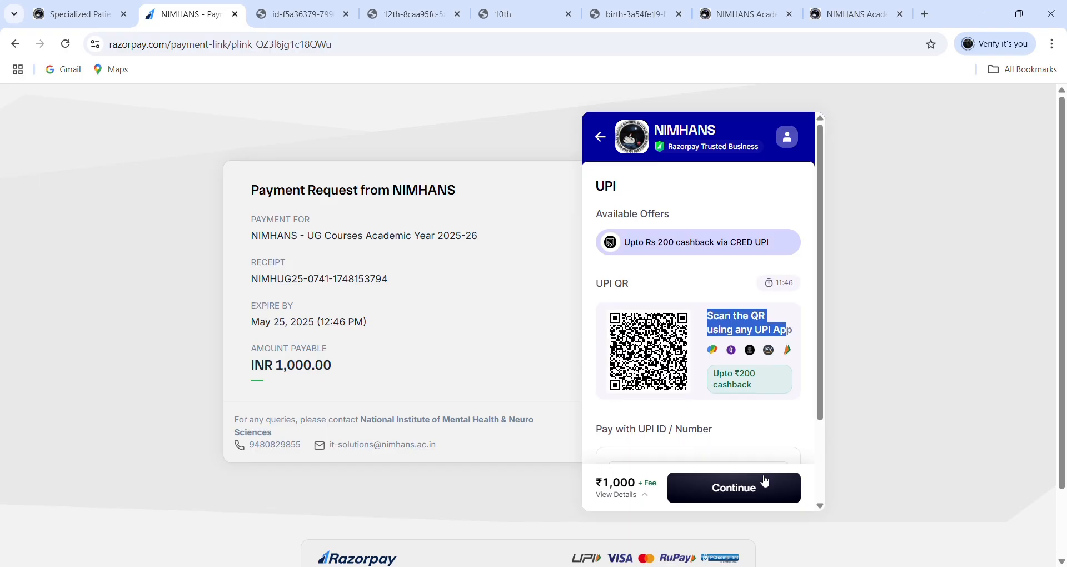
pyautogui.click(766, 484)
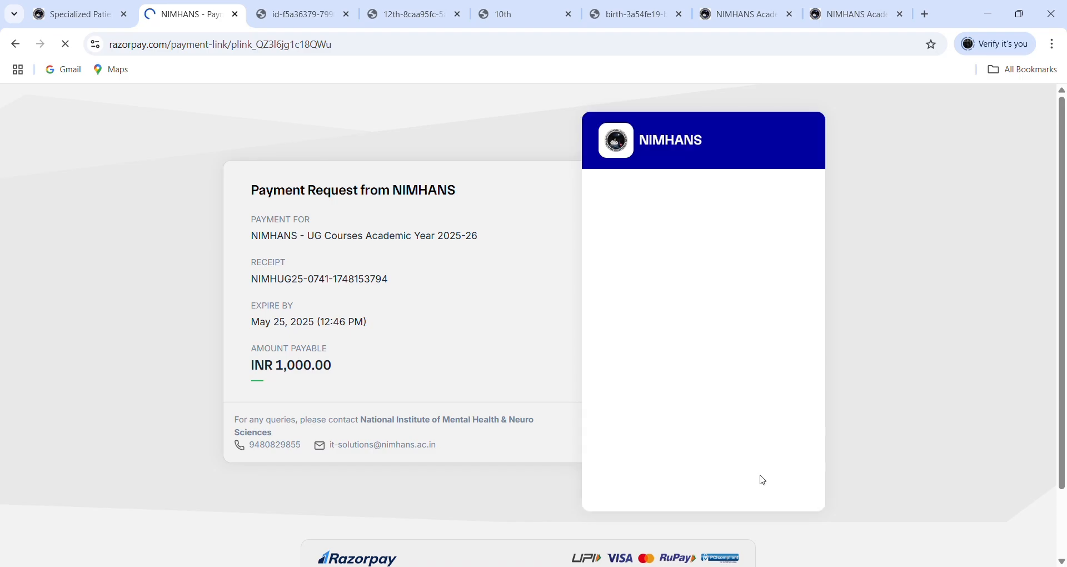
# Download the submitted application form from the thank-you page and save it as a PDF.
pyautogui.scroll(-15, 764, 481)
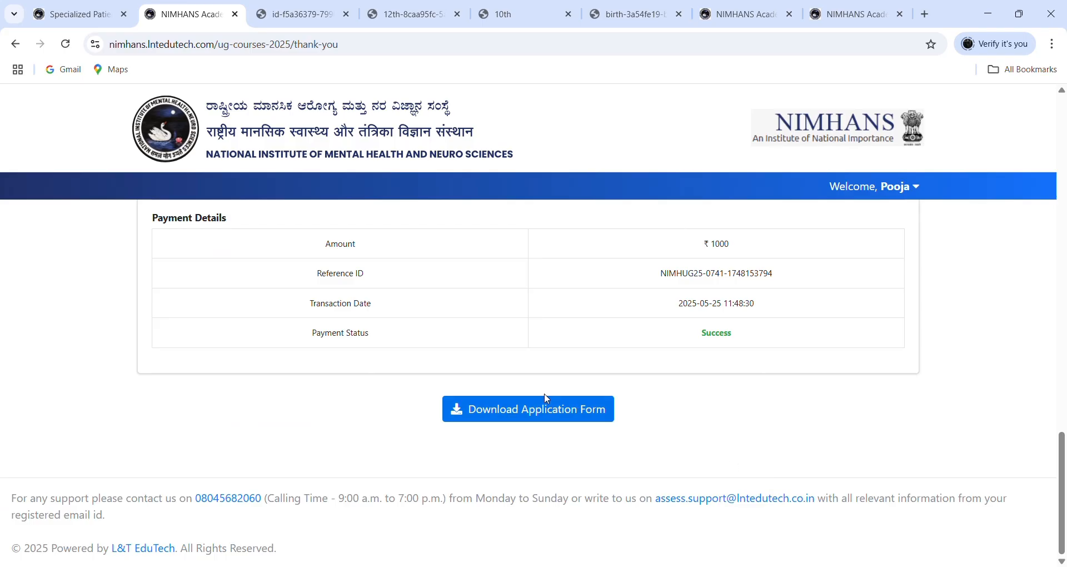
pyautogui.click(550, 407)
pyautogui.click(811, 510)
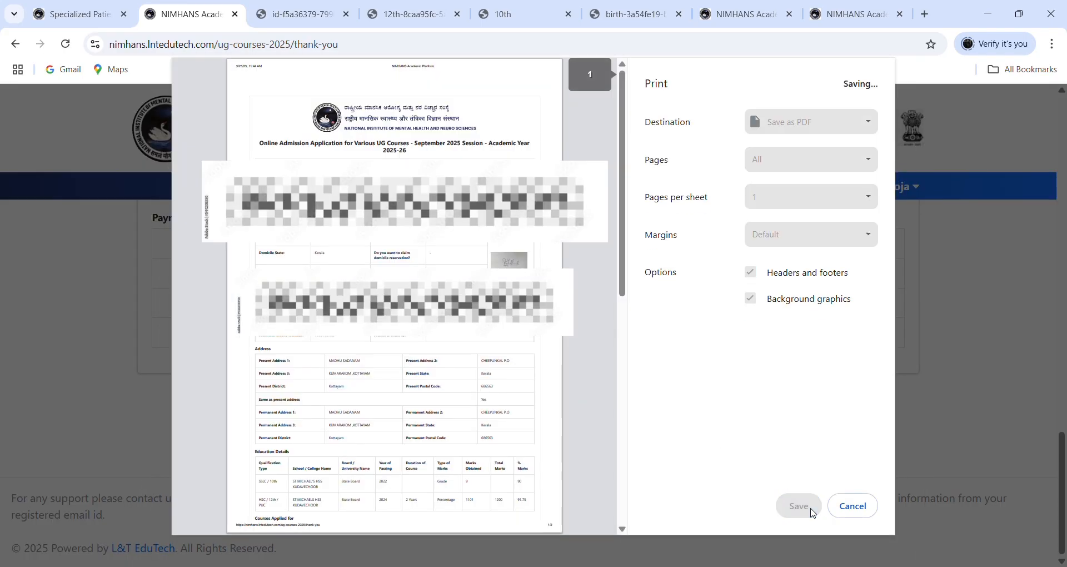